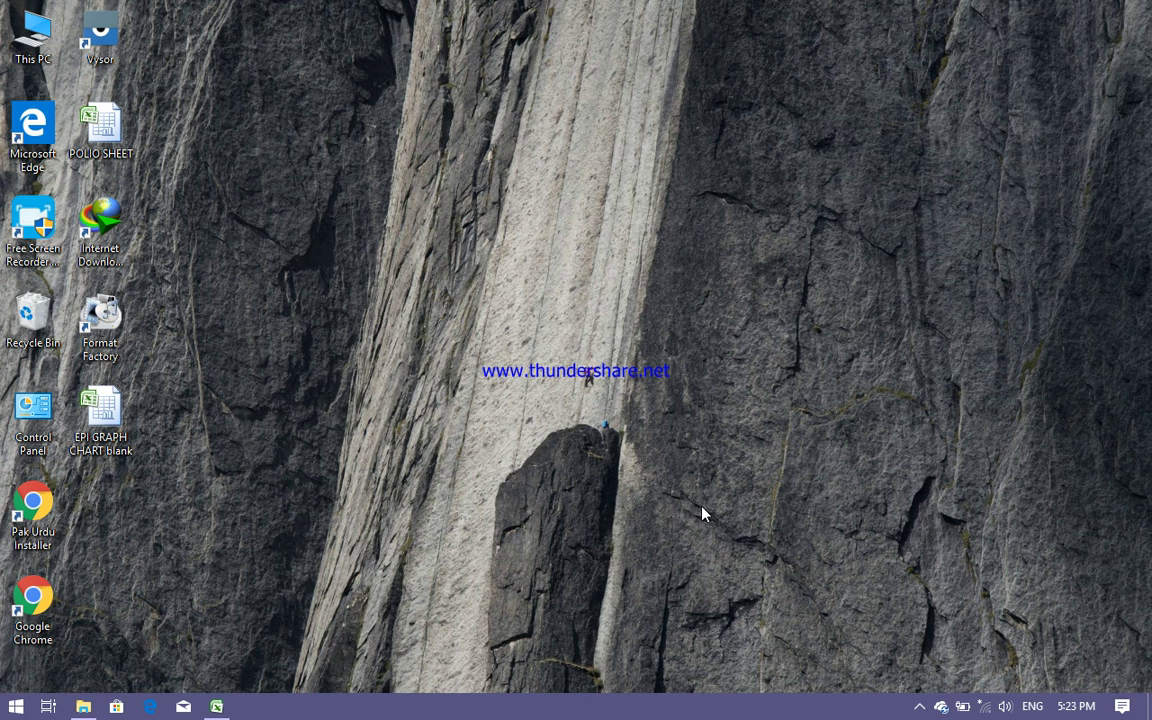
# Open the EPI GRAPH CHART blank workbook, decline reopening it, and show the DATA ENTERY sheet
pyautogui.doubleClick(80, 432)
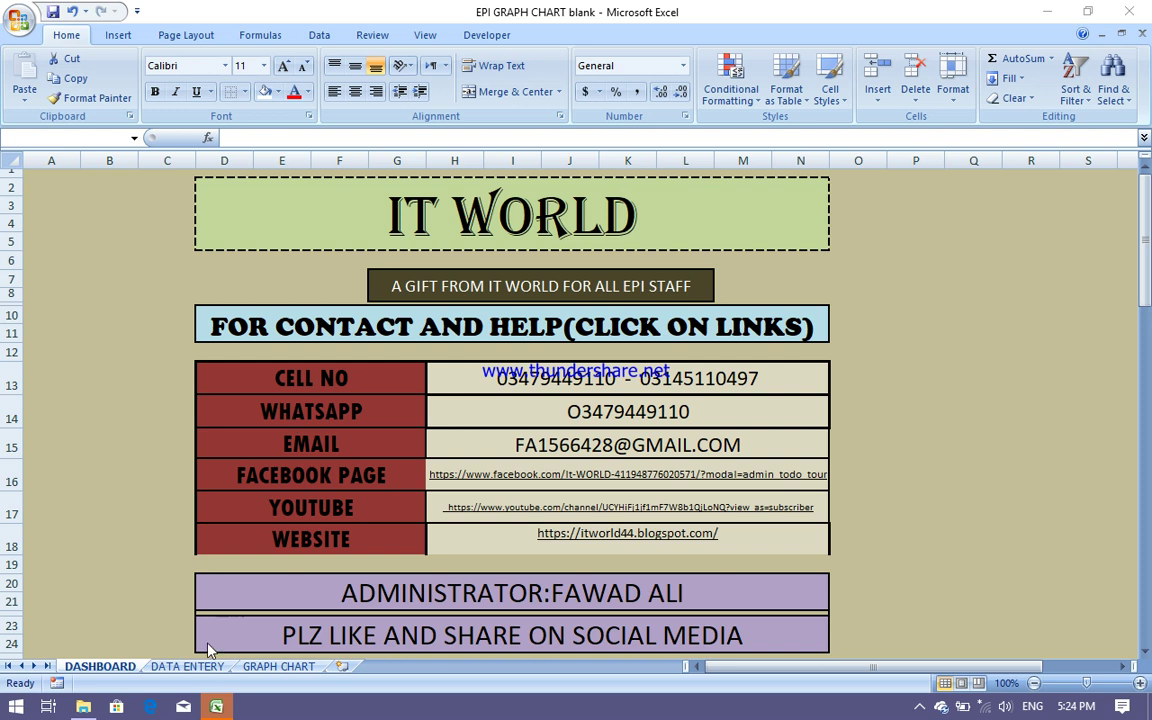
pyautogui.click(194, 666)
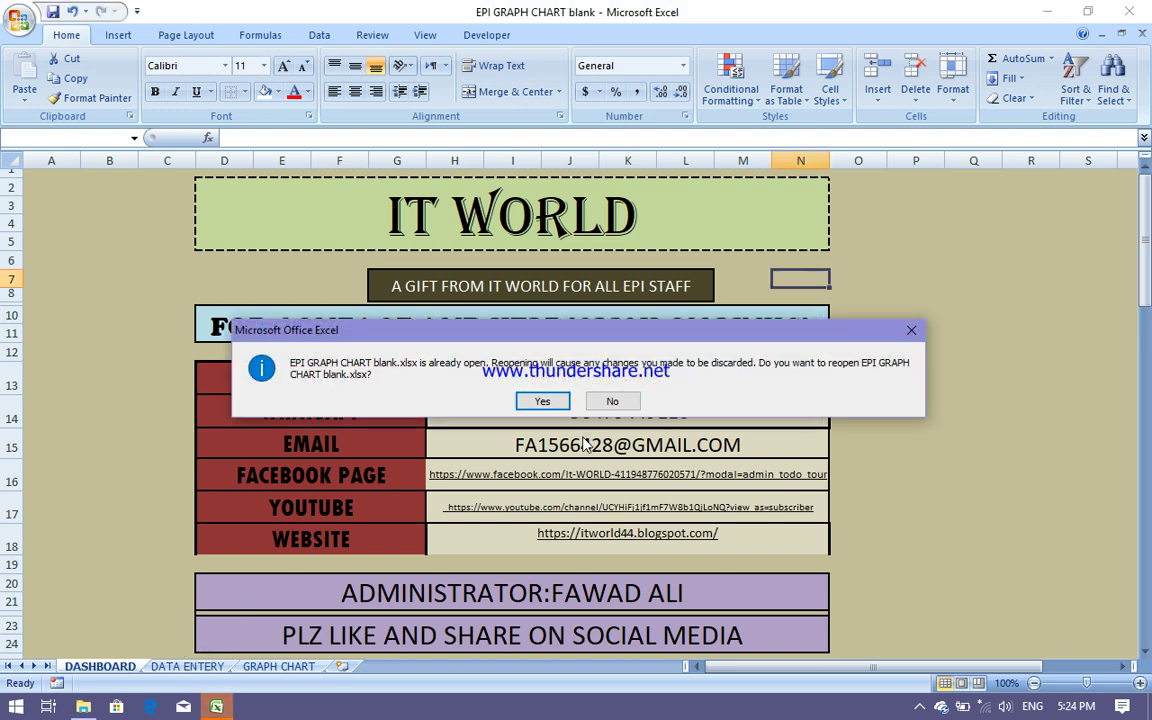
pyautogui.click(612, 402)
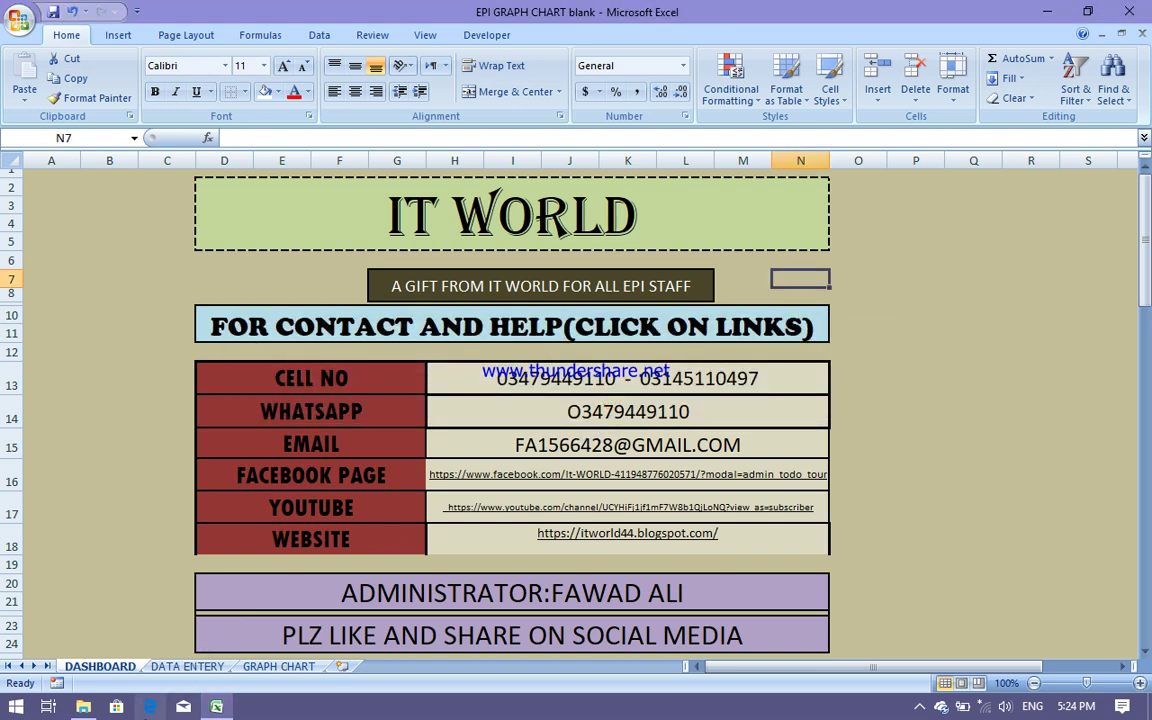
pyautogui.click(172, 665)
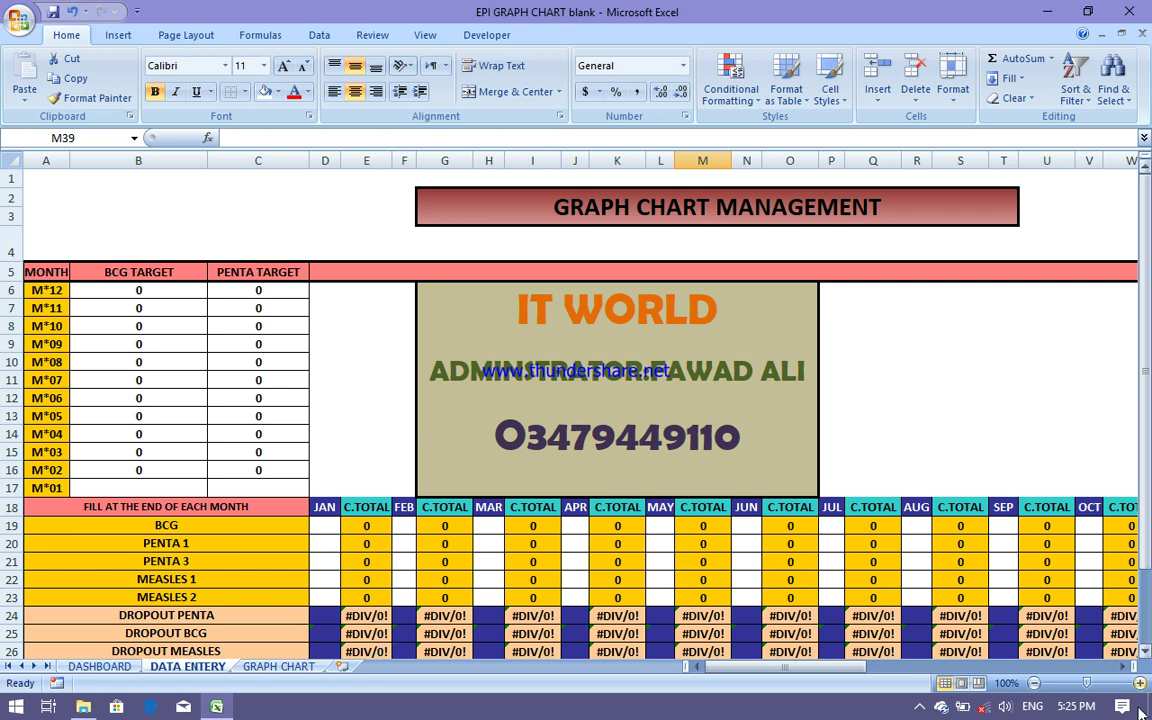
# Enter the M*01 targets on the DATA ENTERY sheet: BCG target 50 and Penta target 55
pyautogui.click(1143, 652)
pyautogui.click(1143, 652)
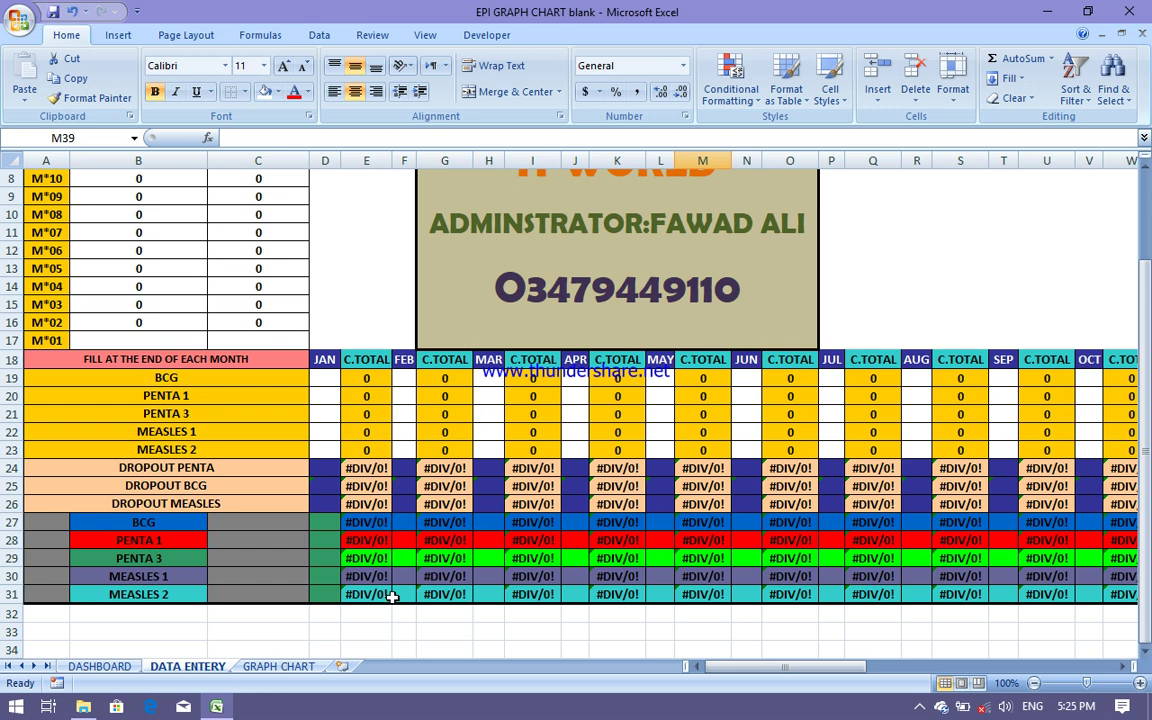
pyautogui.moveTo(1140, 330); pyautogui.dragTo(1140, 250)
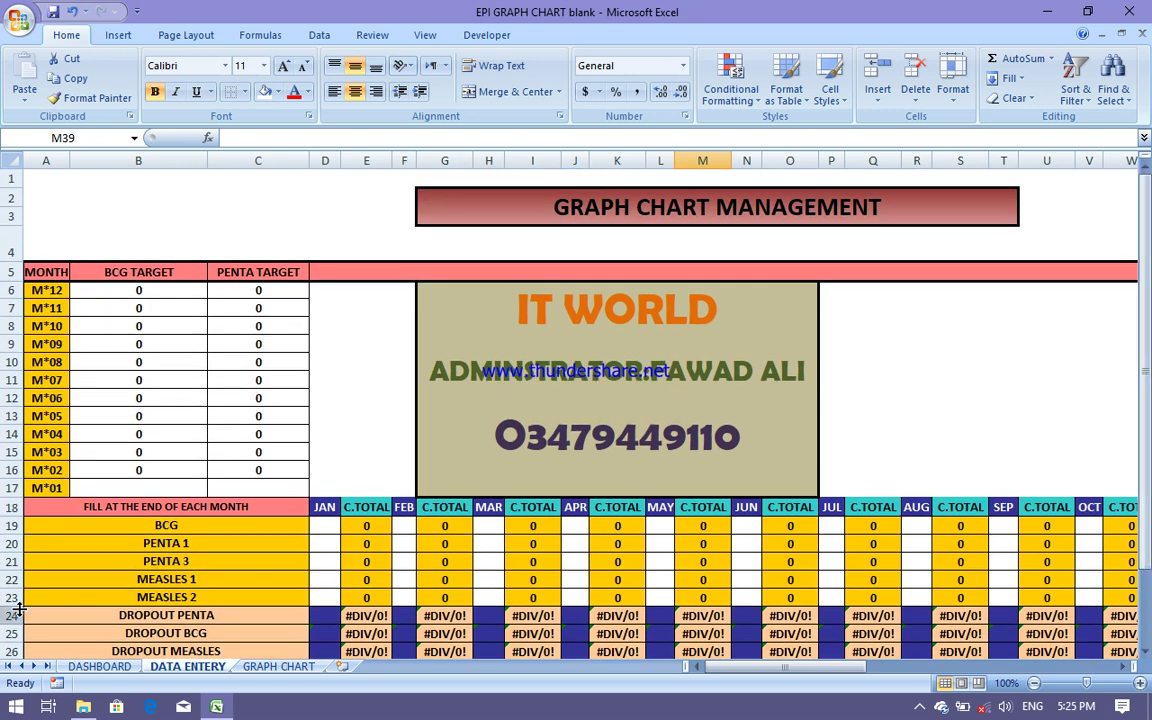
pyautogui.click(163, 487)
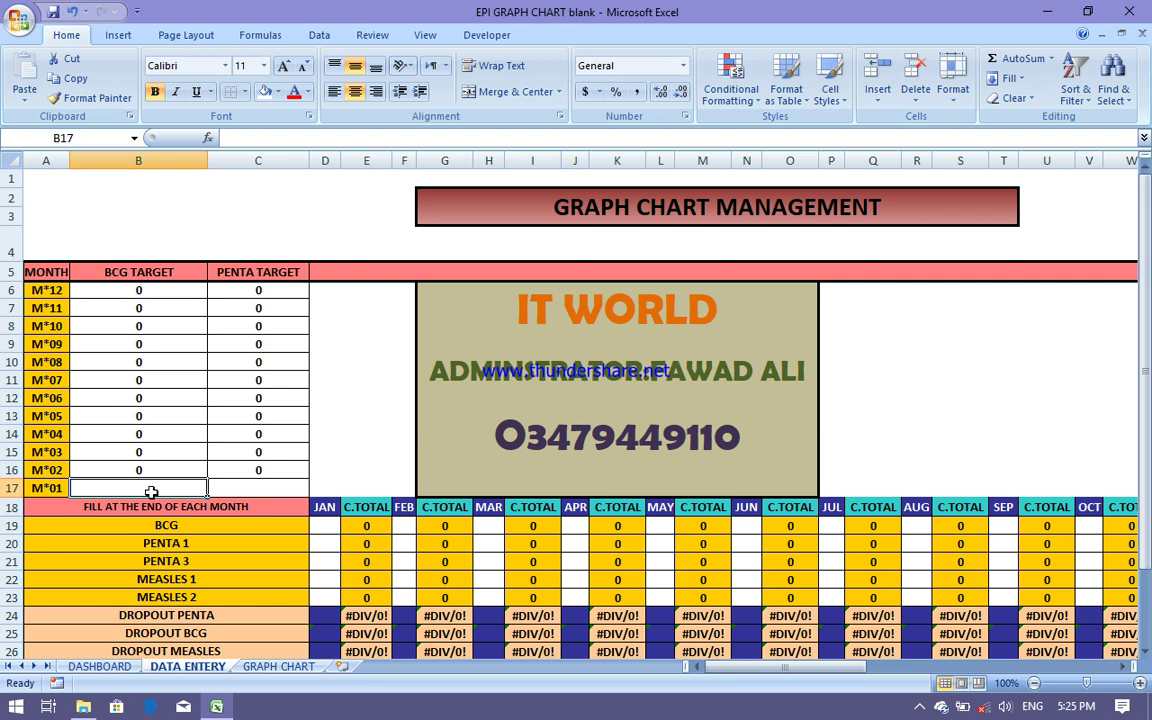
pyautogui.write('50')
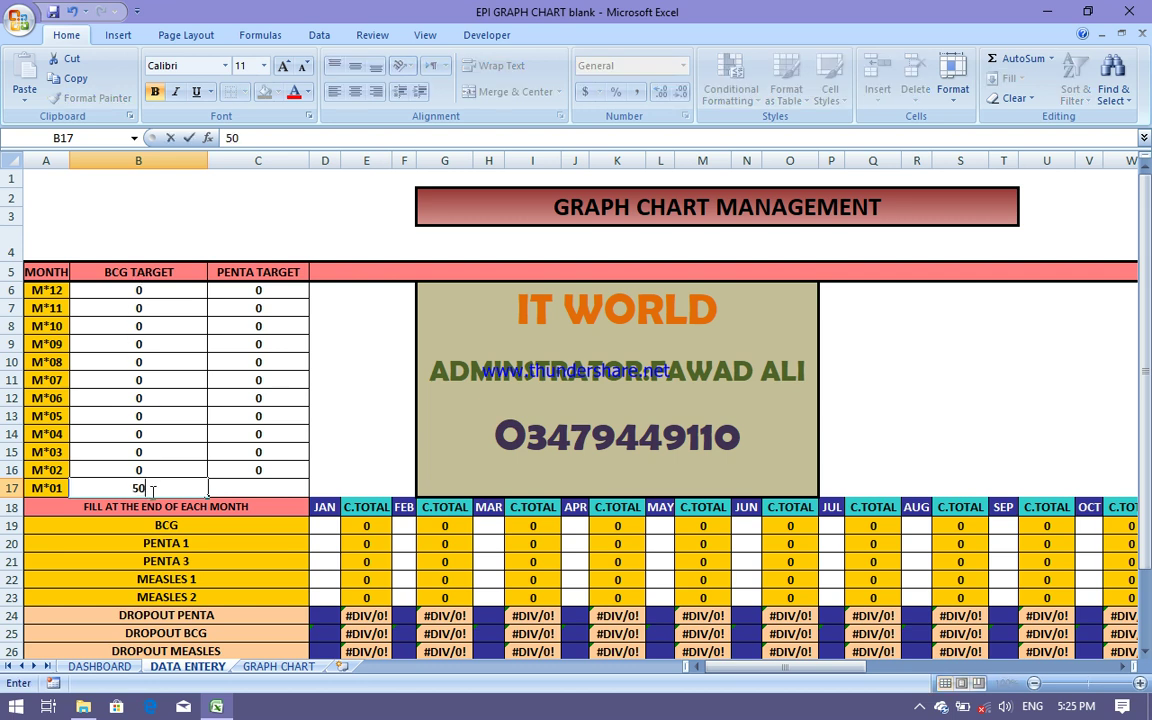
pyautogui.click(220, 488)
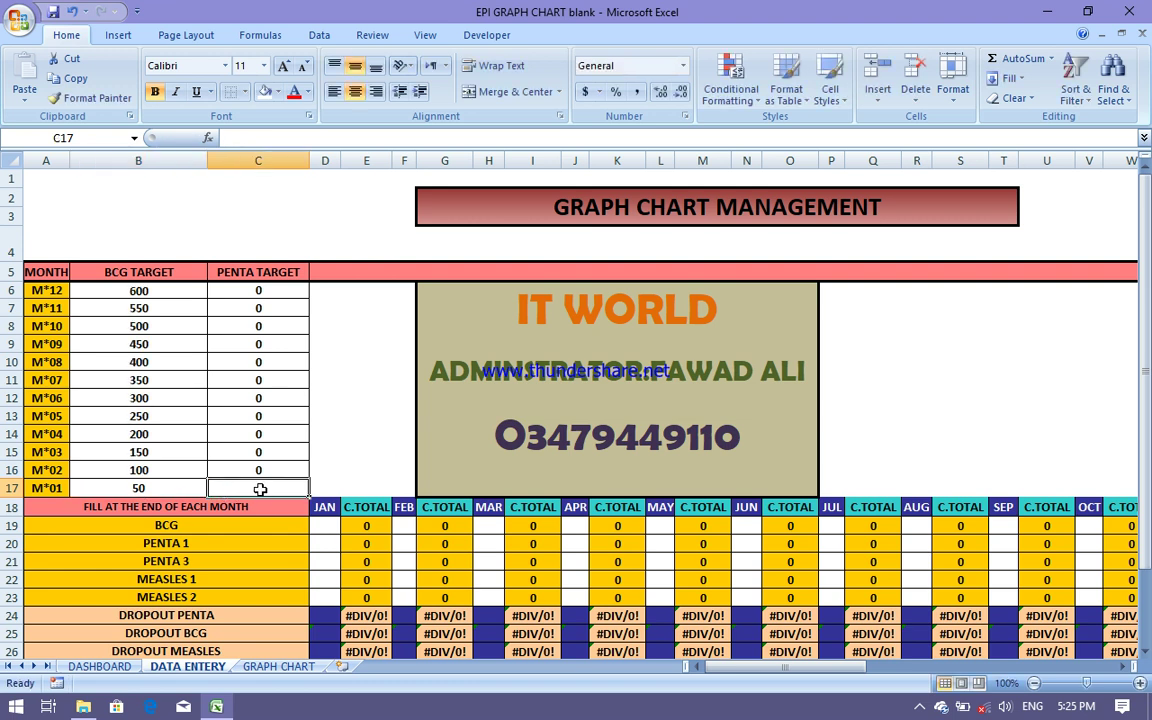
pyautogui.write('36')
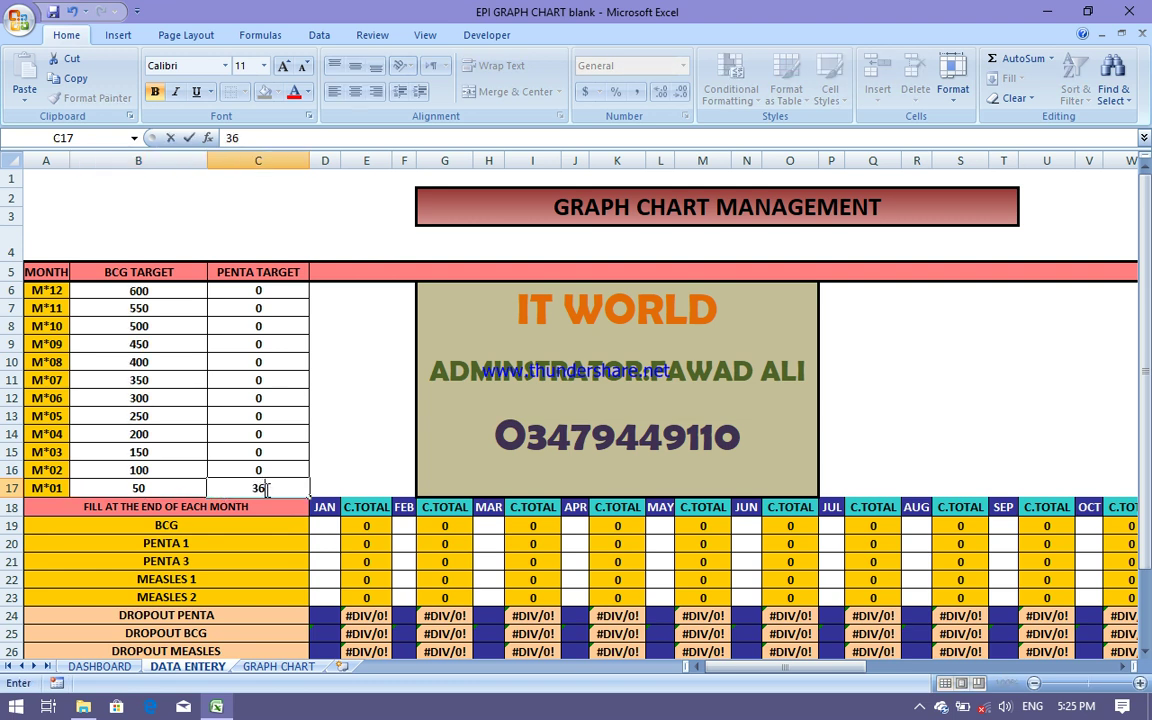
pyautogui.moveTo(262, 489); pyautogui.dragTo(250, 495)
pyautogui.write('55')
pyautogui.click(352, 440)
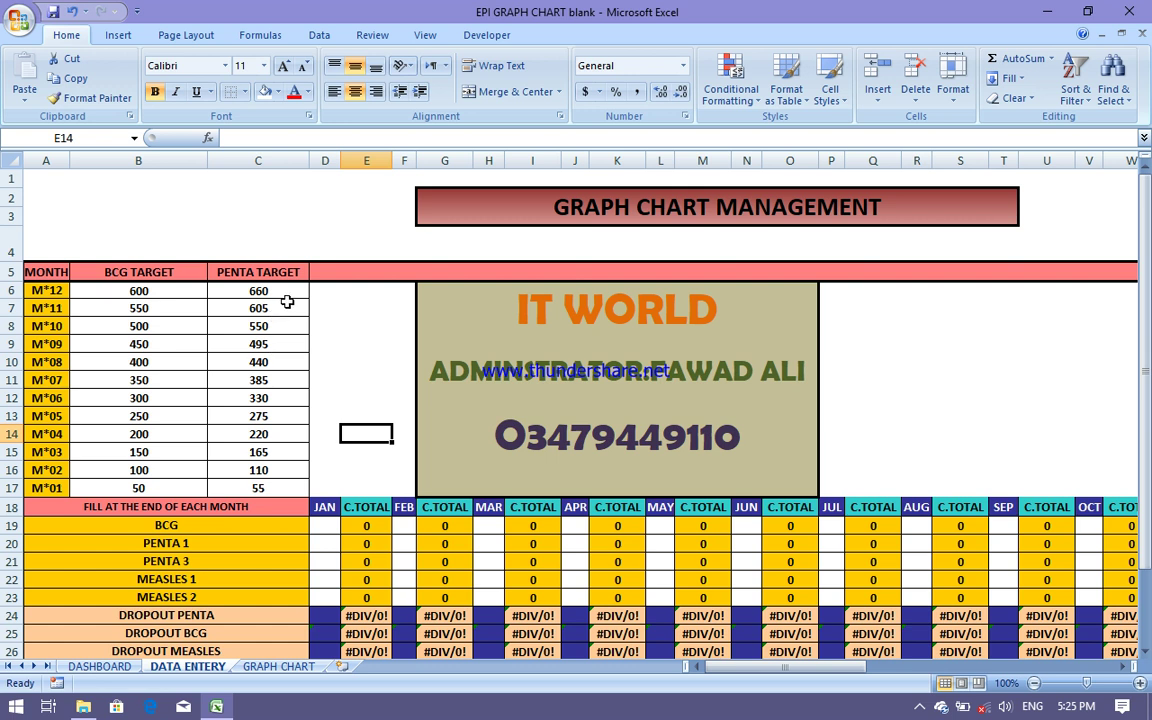
# Examine the BCG row's January to March entry cells and the cumulative total formulas for January and February
pyautogui.press('Down')
pyautogui.press('Down')
pyautogui.press('Down')
pyautogui.press('Down')
pyautogui.press('Down')
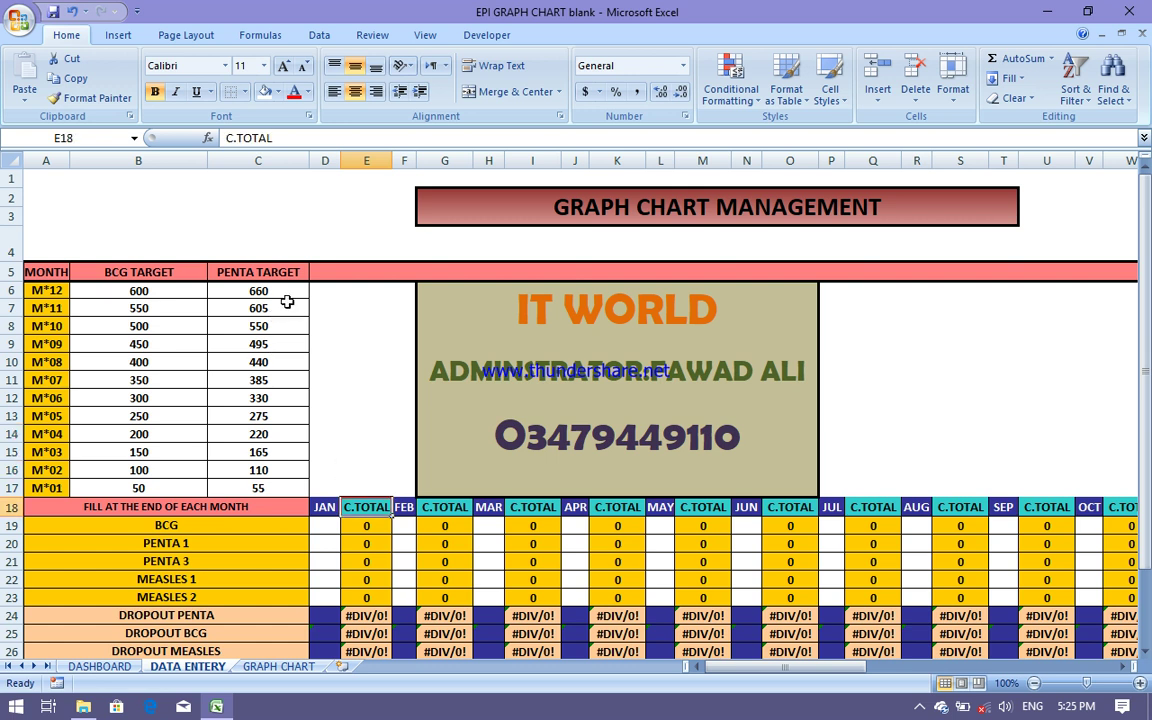
pyautogui.press('Left')
pyautogui.press('Down')
pyautogui.press('Up')
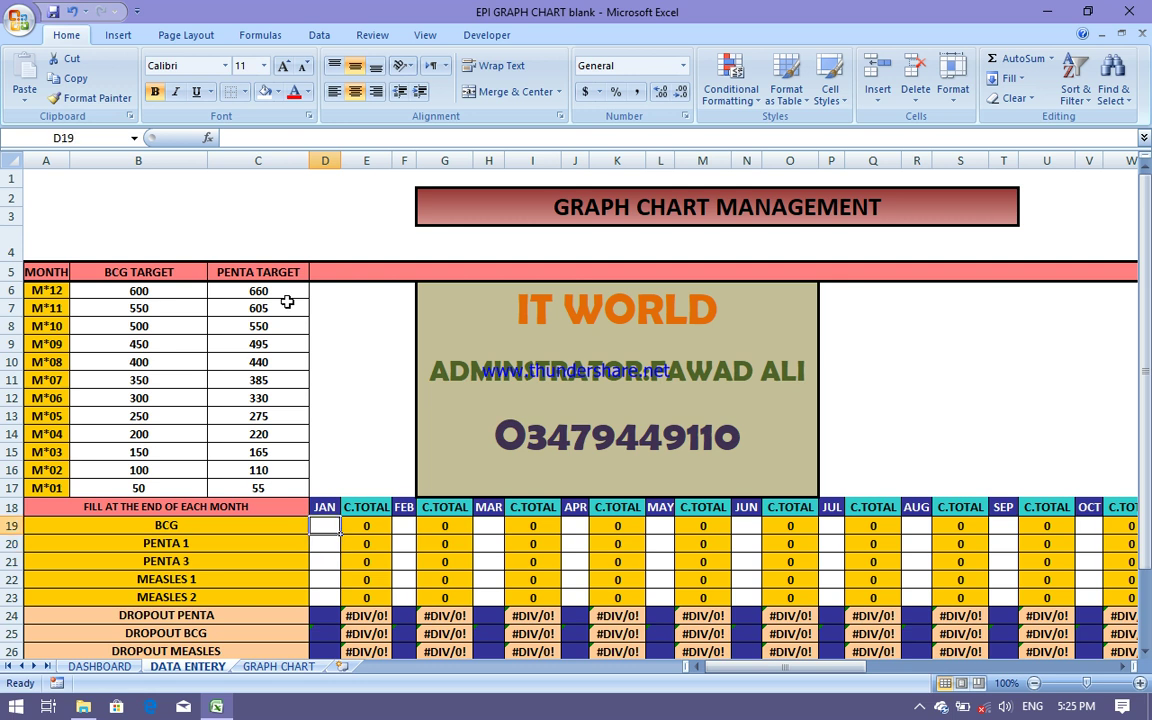
pyautogui.press('Right')
pyautogui.press('Right')
pyautogui.press('Right')
pyautogui.press('Right')
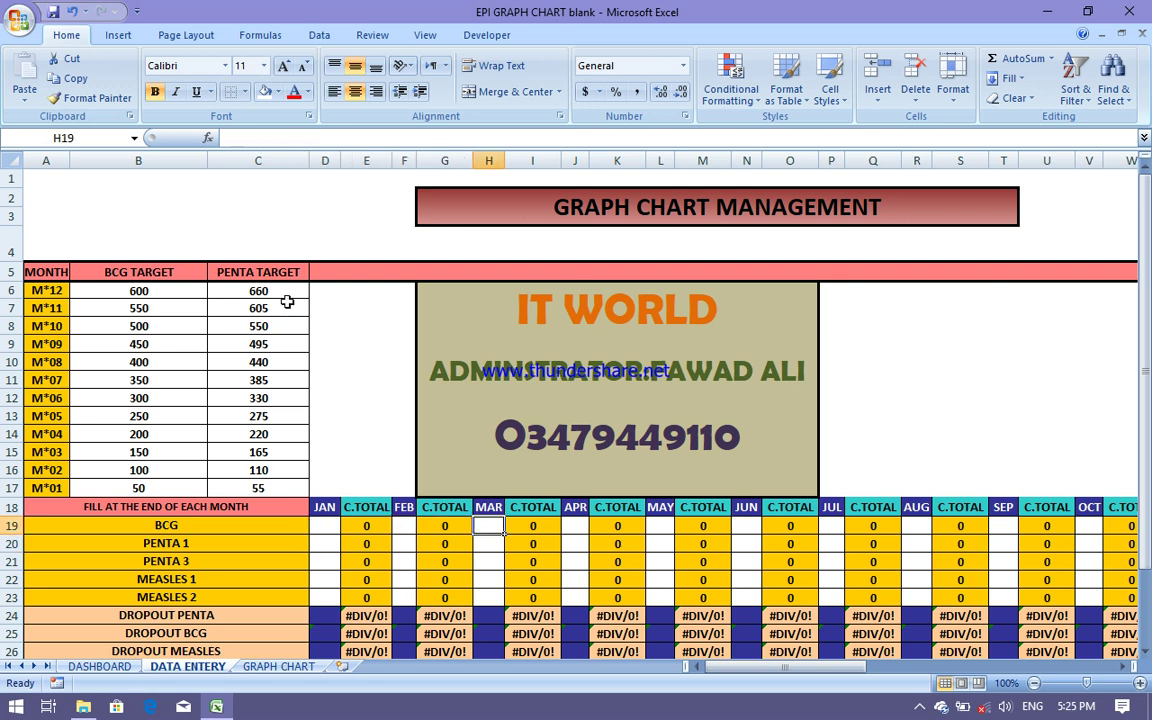
pyautogui.press('Left')
pyautogui.press('Left')
pyautogui.press('Left')
pyautogui.press('Left')
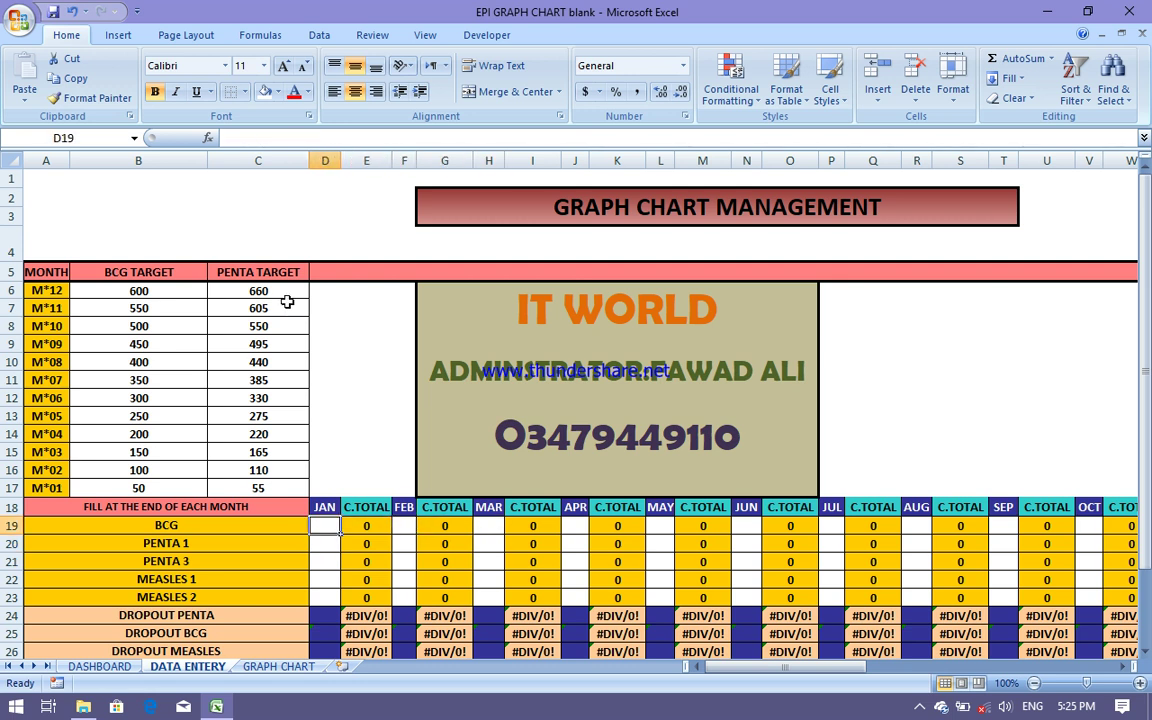
pyautogui.press('Right')
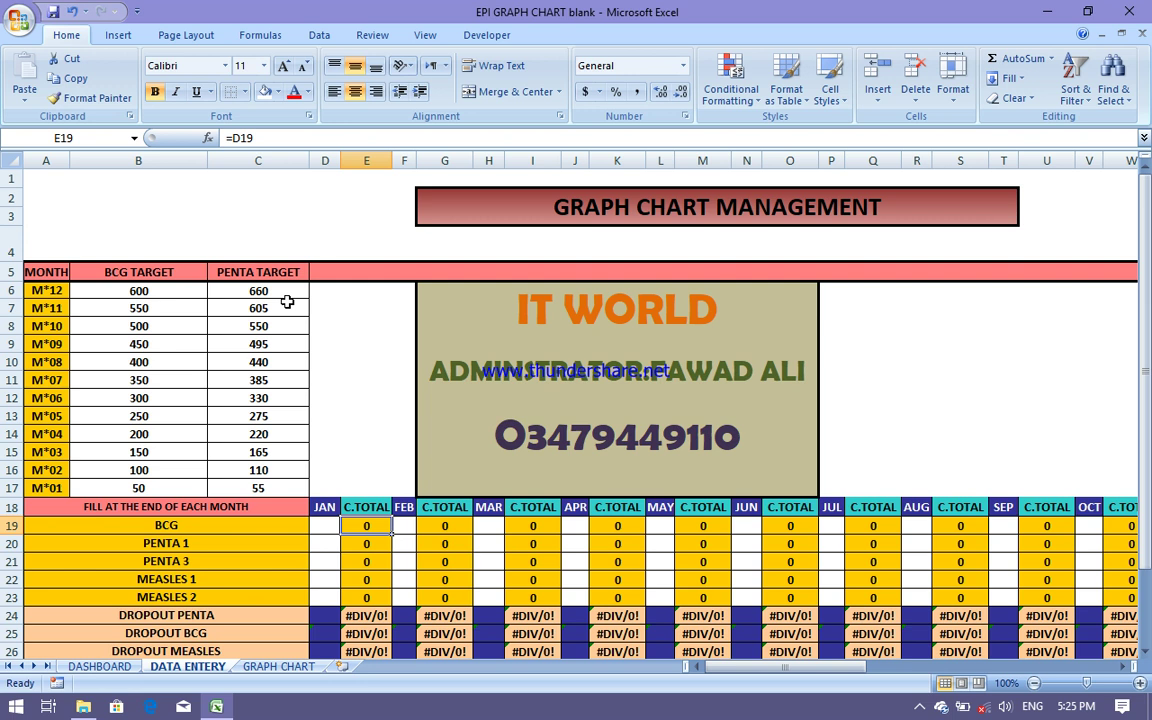
pyautogui.press('Right')
pyautogui.press('Right')
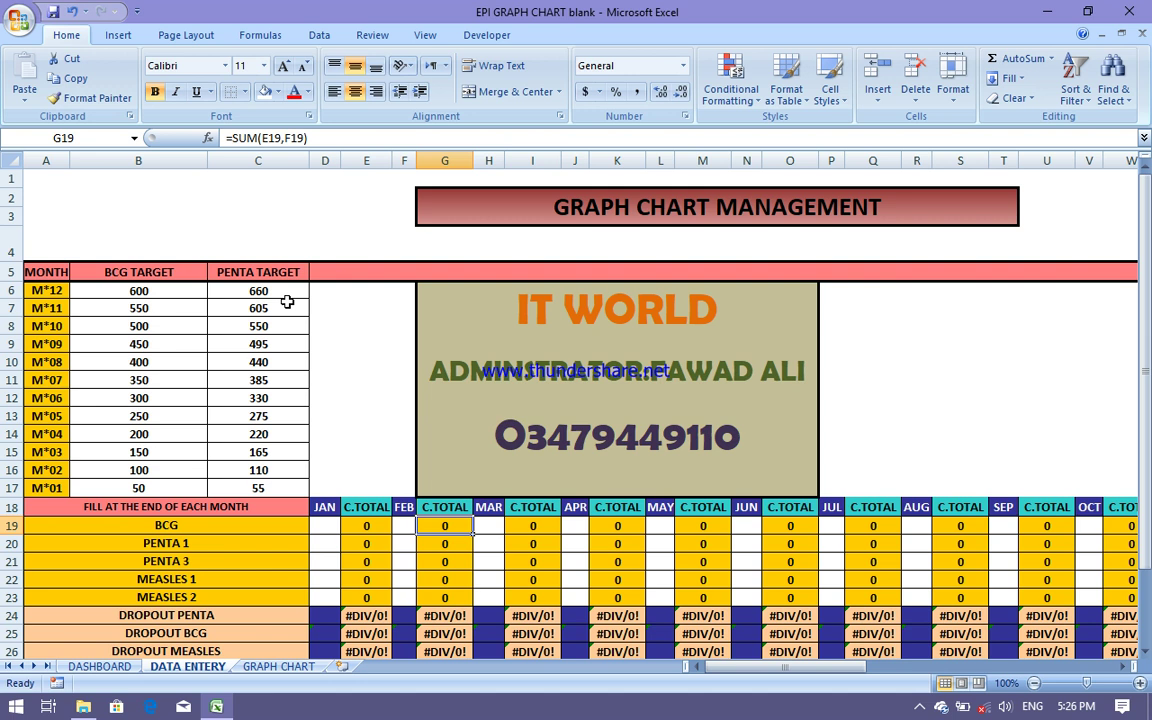
# Examine the February cumulative column's formulas in the dropout rows and the coloured vaccine rows beneath them
pyautogui.press('Down')
pyautogui.press('Down')
pyautogui.press('Down')
pyautogui.press('Down')
pyautogui.press('Down')
pyautogui.press('Down')
pyautogui.press('Down')
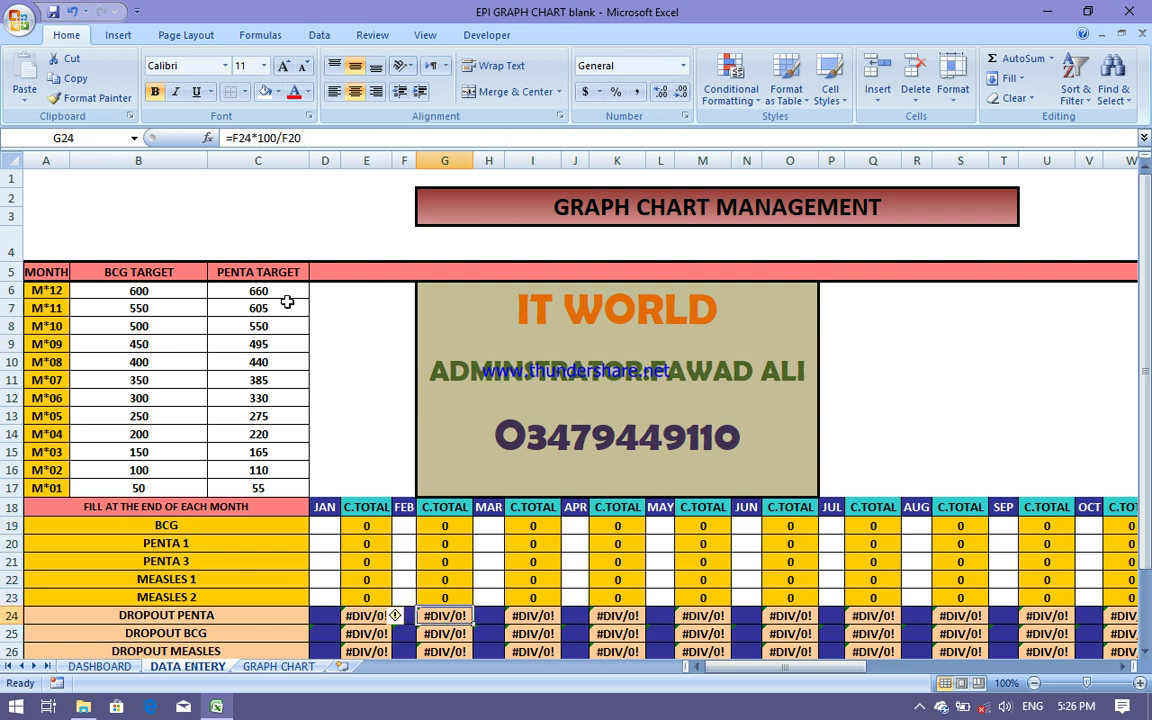
pyautogui.press('Down')
pyautogui.press('Down')
pyautogui.press('Up')
pyautogui.press('Up')
pyautogui.press('Down')
pyautogui.press('Down')
pyautogui.press('Down')
pyautogui.press('Down')
pyautogui.press('Down')
pyautogui.press('Down')
pyautogui.press('Down')
pyautogui.press('Down')
pyautogui.press('Down')
pyautogui.press('Down')
pyautogui.press('Up')
pyautogui.press('Up')
pyautogui.press('Up')
pyautogui.press('Up')
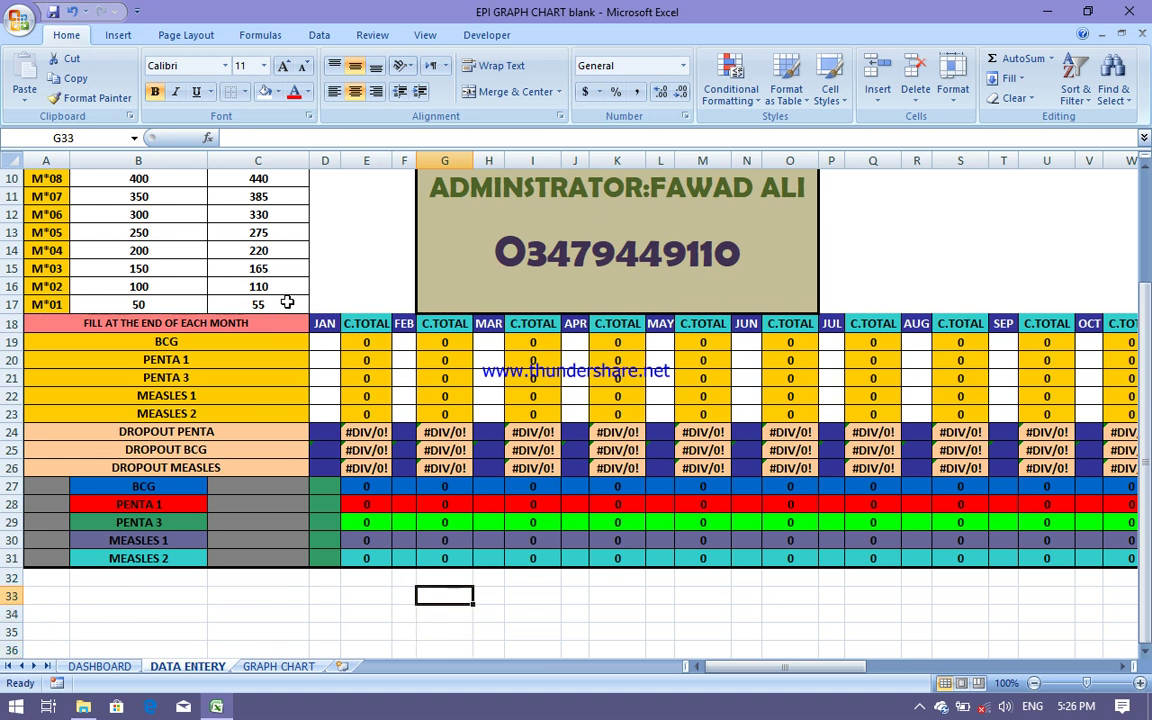
pyautogui.press('Up')
pyautogui.press('Up')
pyautogui.press('Up')
pyautogui.press('Up')
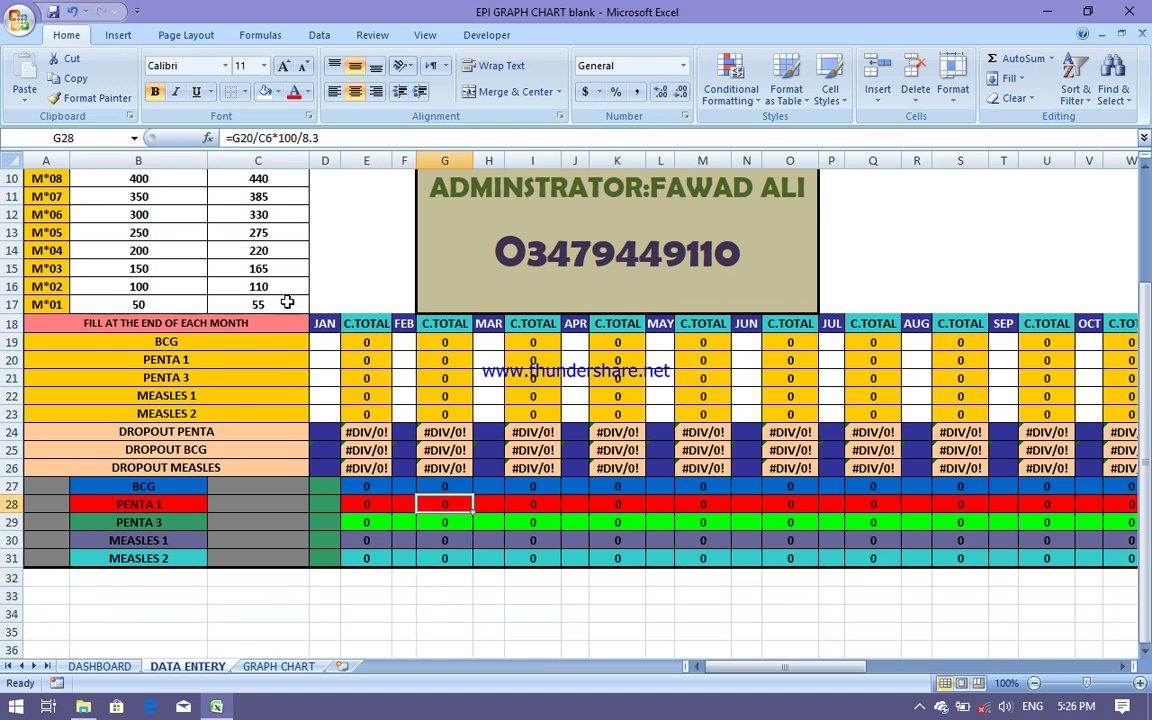
pyautogui.press('Up')
pyautogui.press('Up')
pyautogui.press('Up')
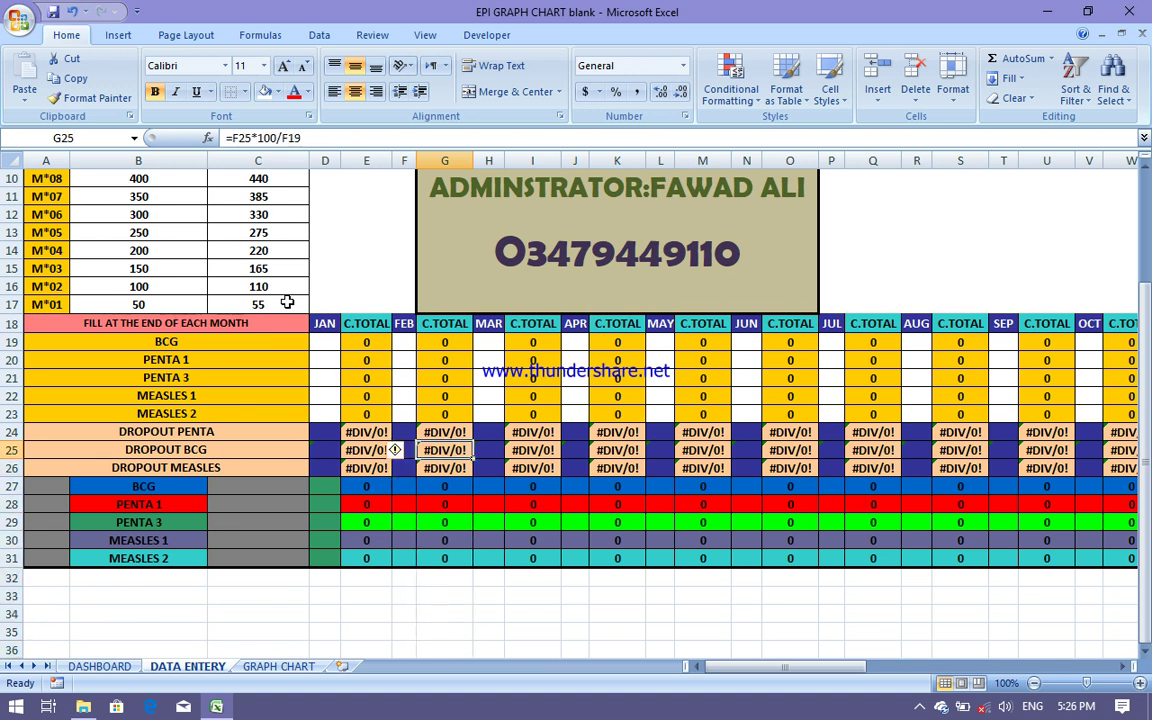
# Fill in the January figures: BCG 40, Penta 1 45, Penta 3 30, Measles 1 32 and Measles 2 25
pyautogui.press('Up')
pyautogui.press('Up')
pyautogui.press('Up')
pyautogui.press('Up')
pyautogui.press('Up')
pyautogui.press('Up')
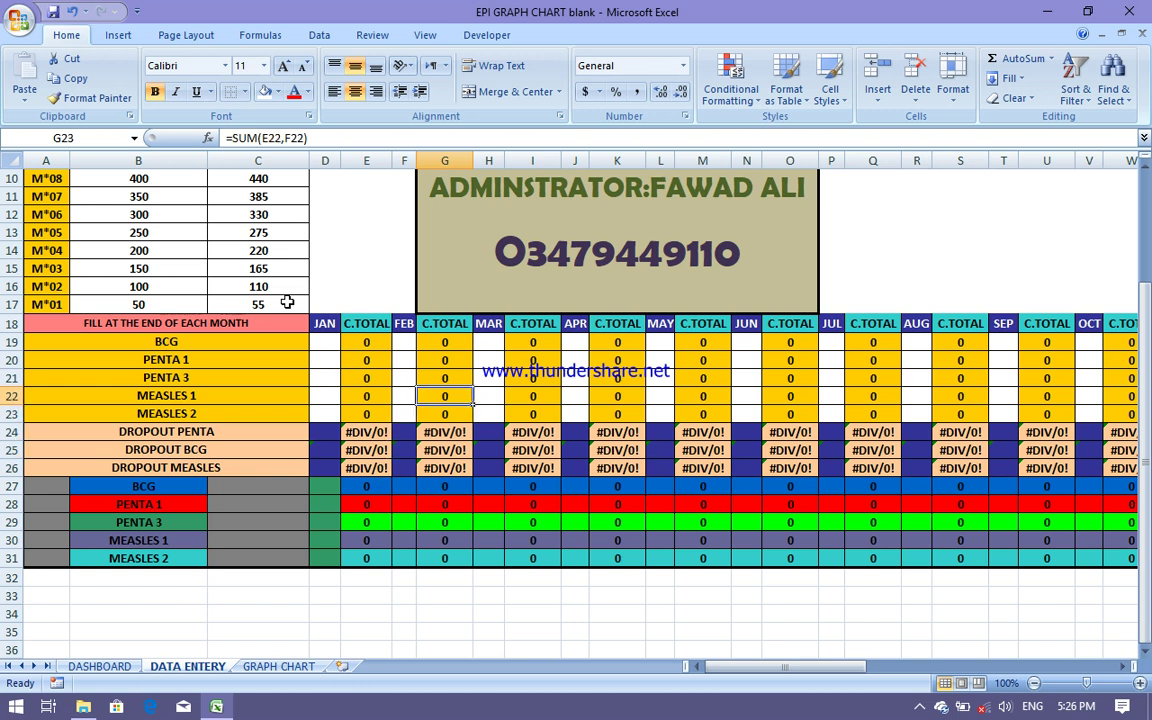
pyautogui.press('Left')
pyautogui.press('Left')
pyautogui.press('Left')
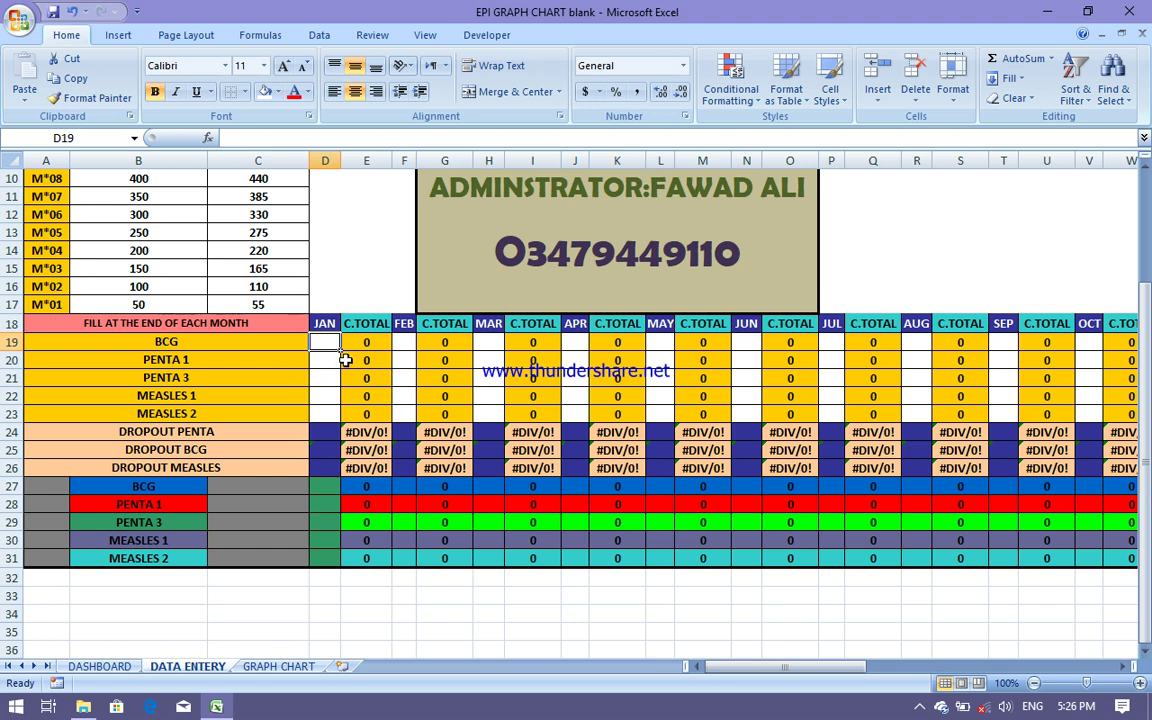
pyautogui.write('40')
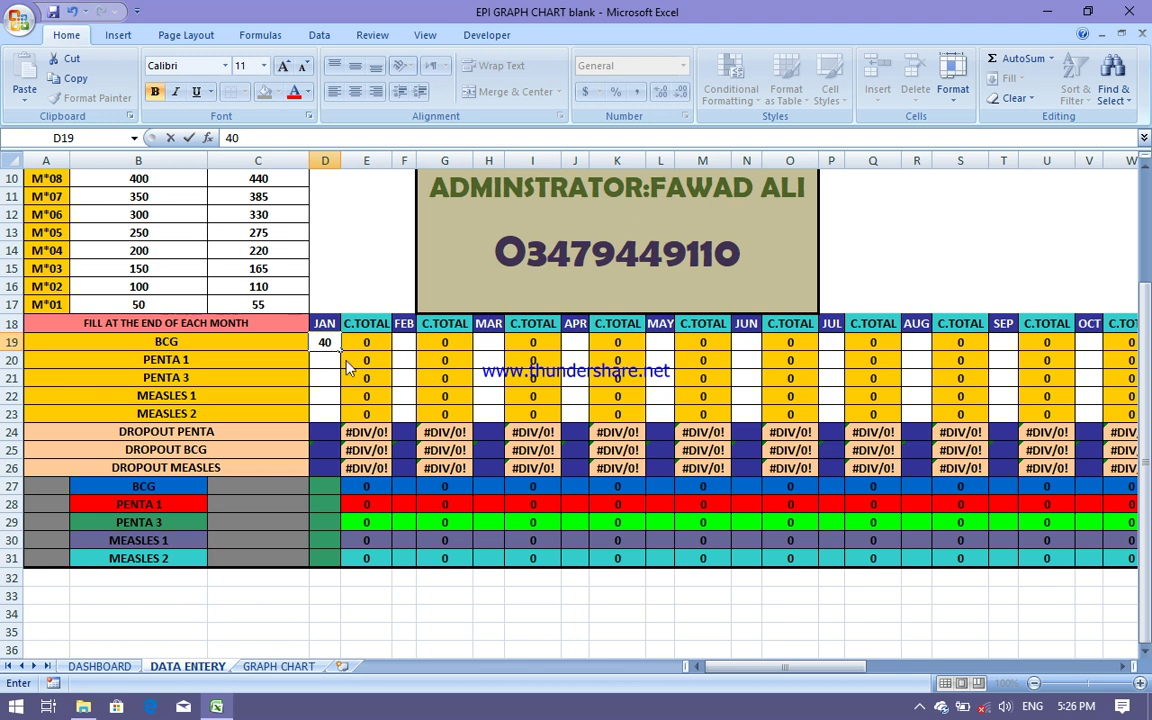
pyautogui.press('Return')
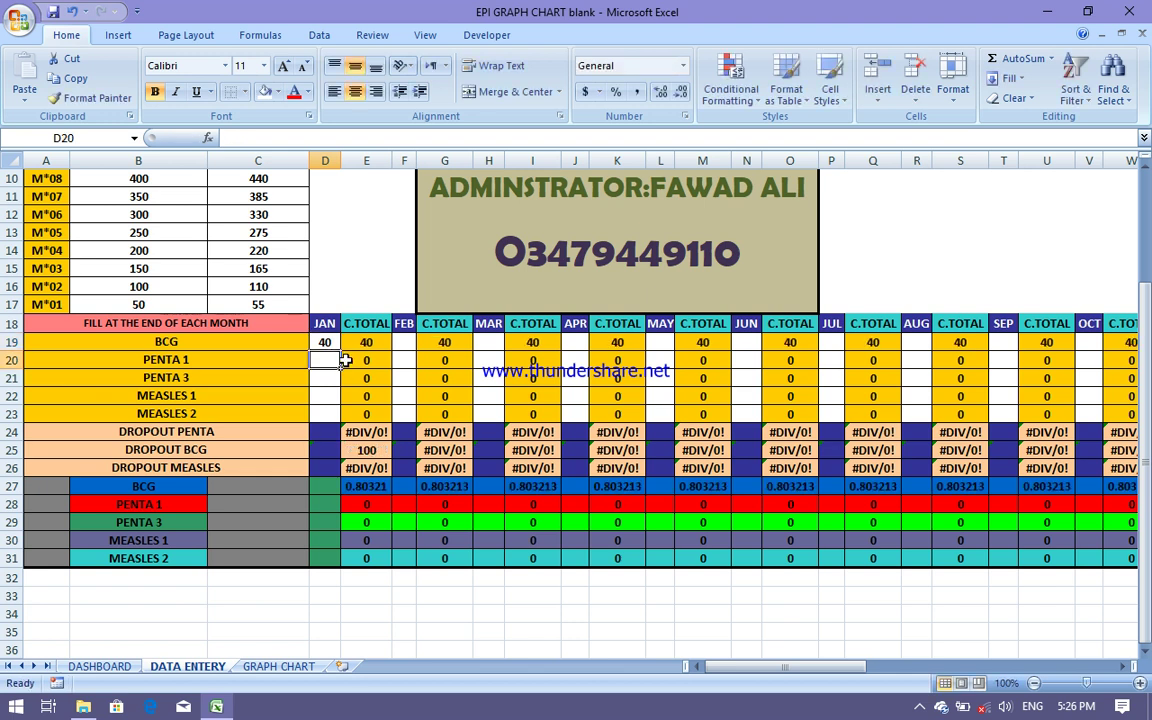
pyautogui.write('45')
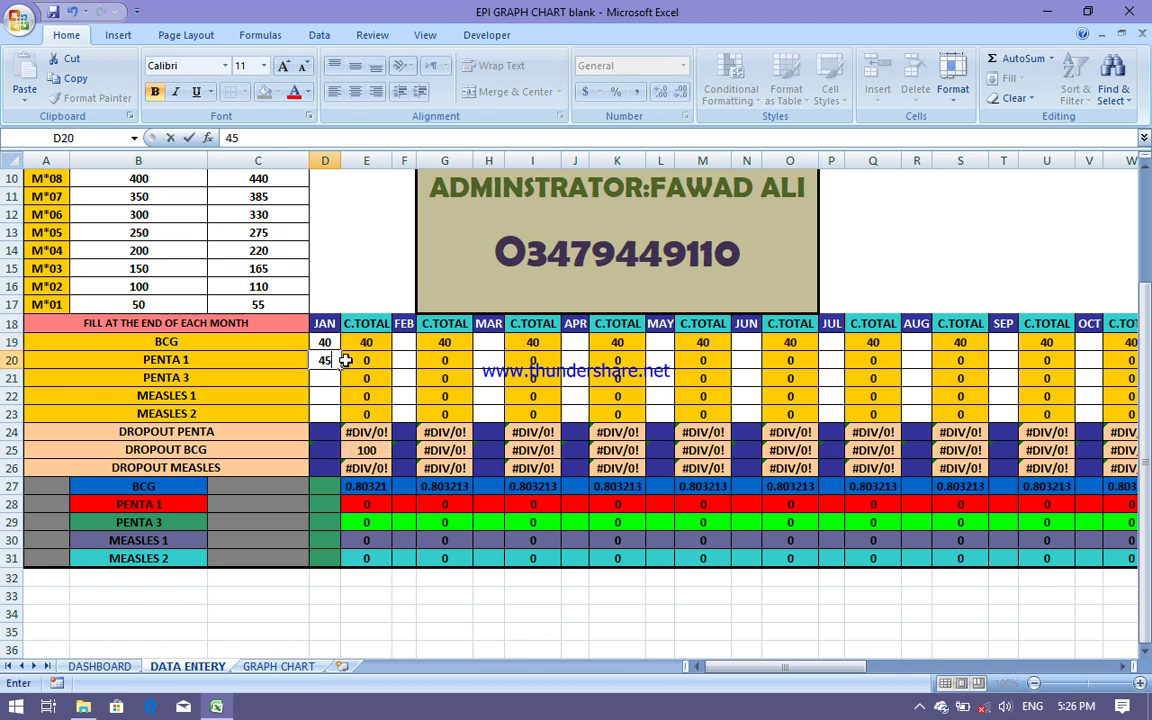
pyautogui.press('Return')
pyautogui.write('30')
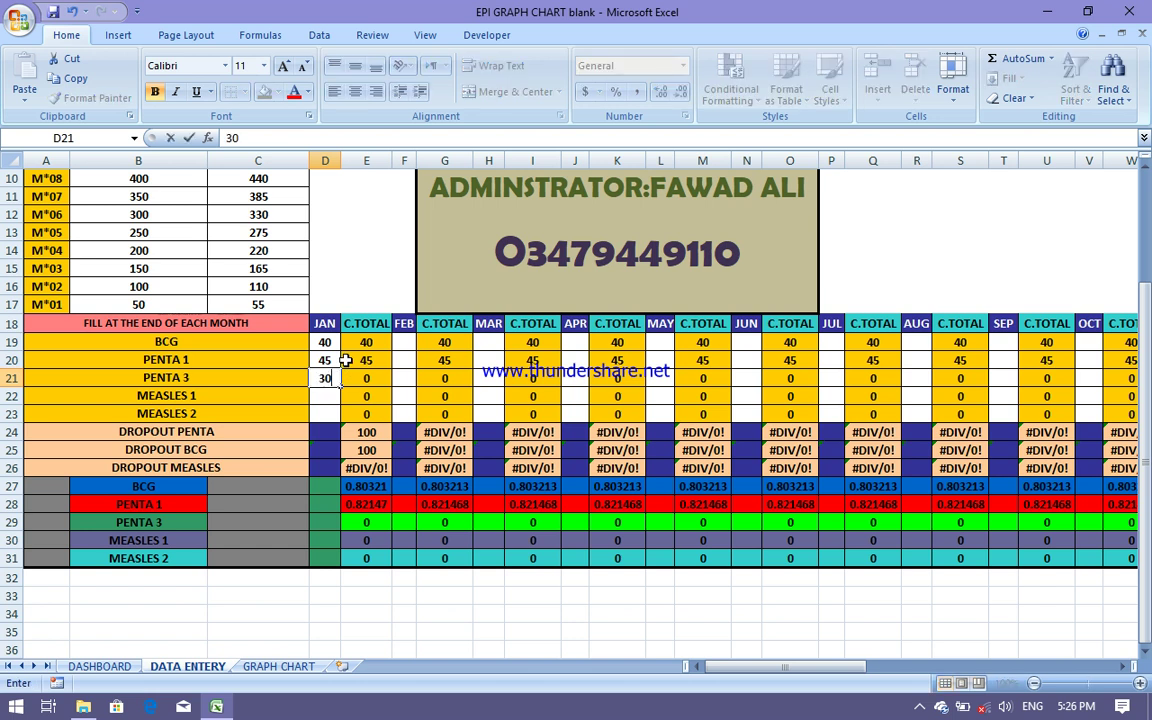
pyautogui.press('Return')
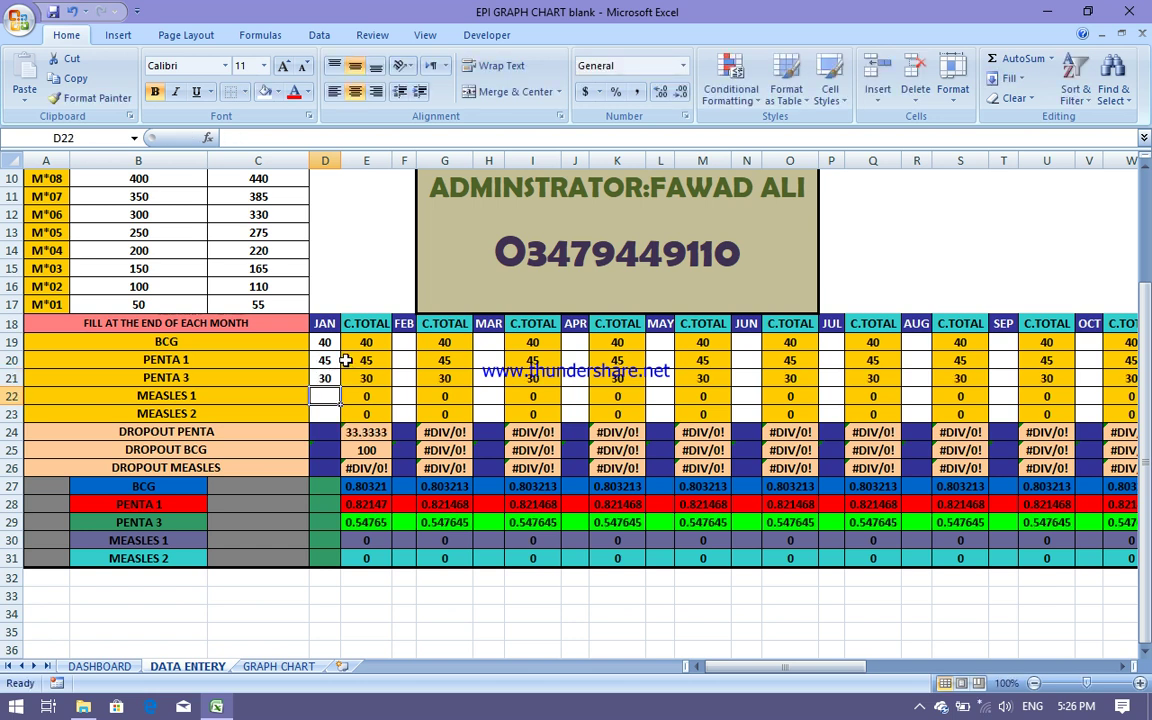
pyautogui.write('32')
pyautogui.press('Return')
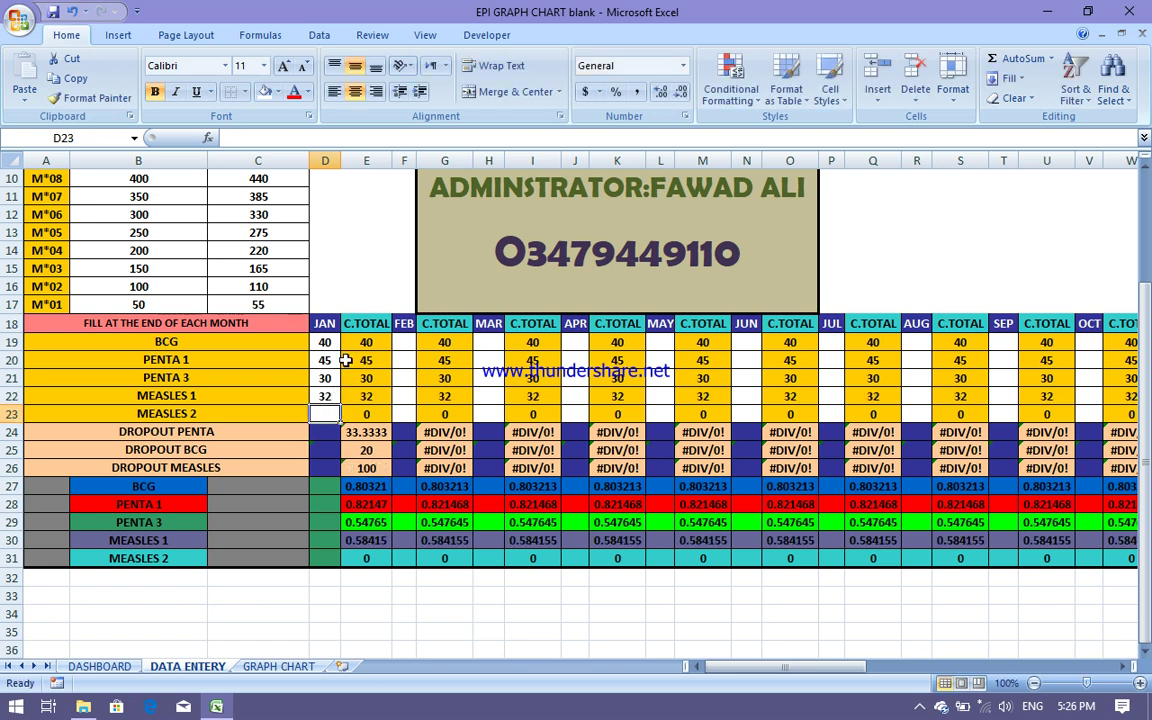
pyautogui.write('25')
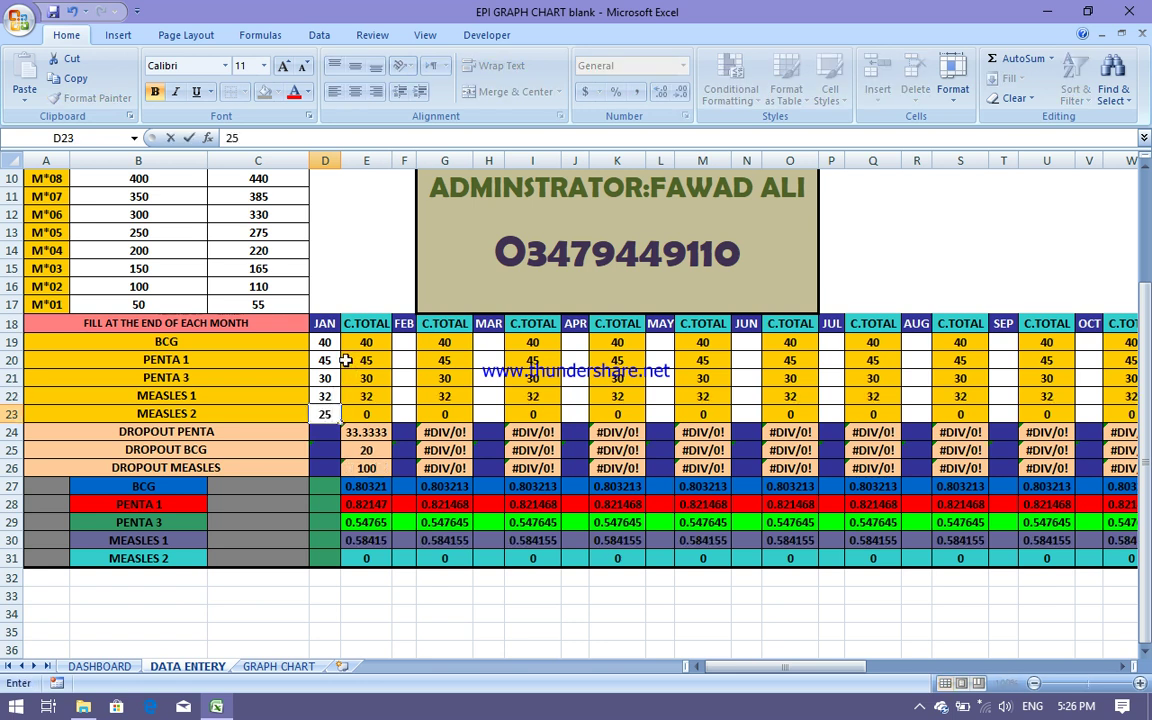
pyautogui.press('Return')
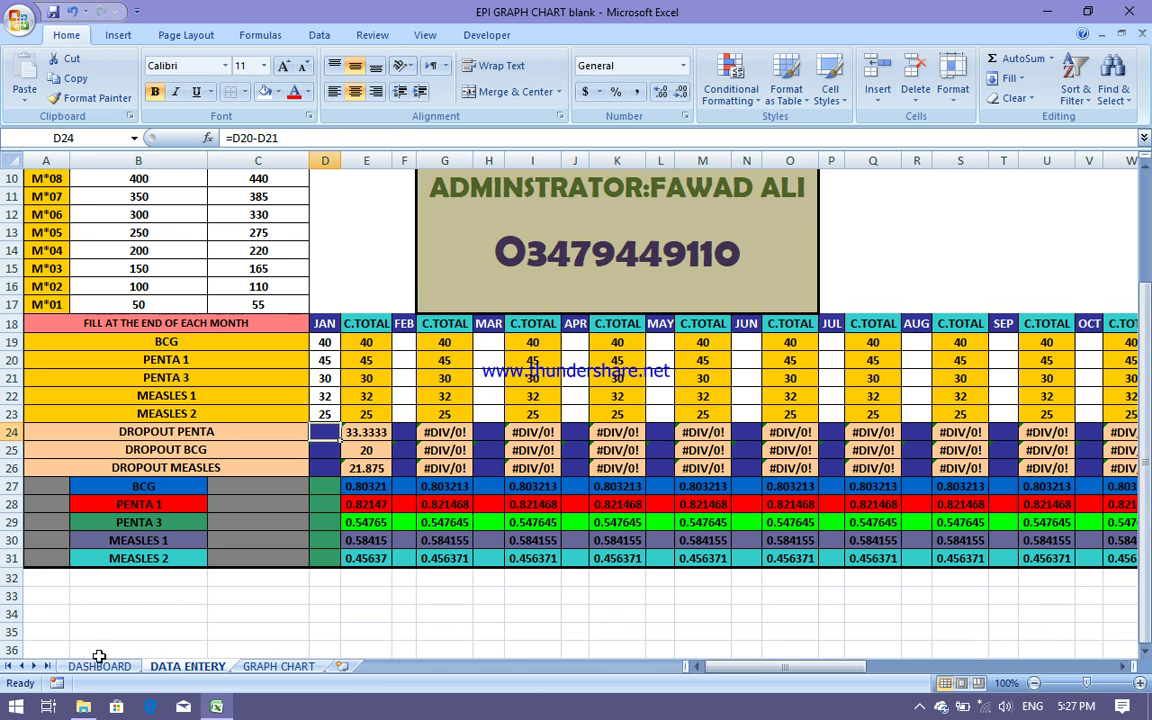
# Show the GRAPH CHART sheet, examine the monthly vaccine bars and legend, and deselect the chart
pyautogui.click(265, 667)
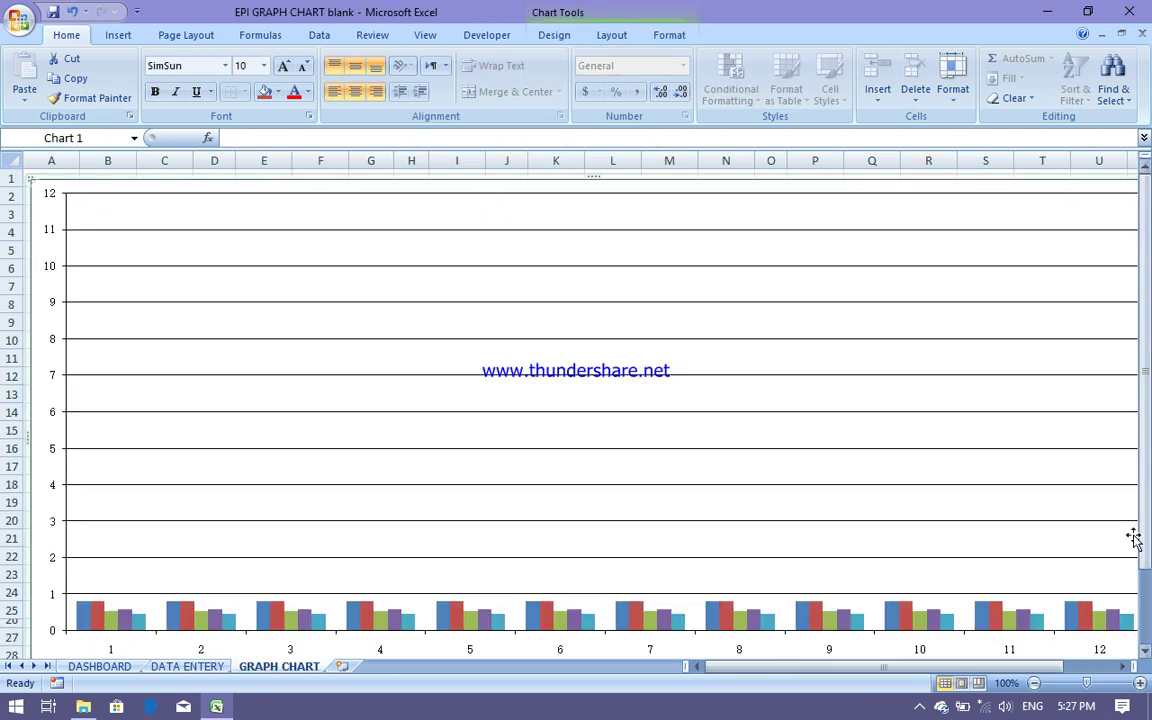
pyautogui.click(1146, 650)
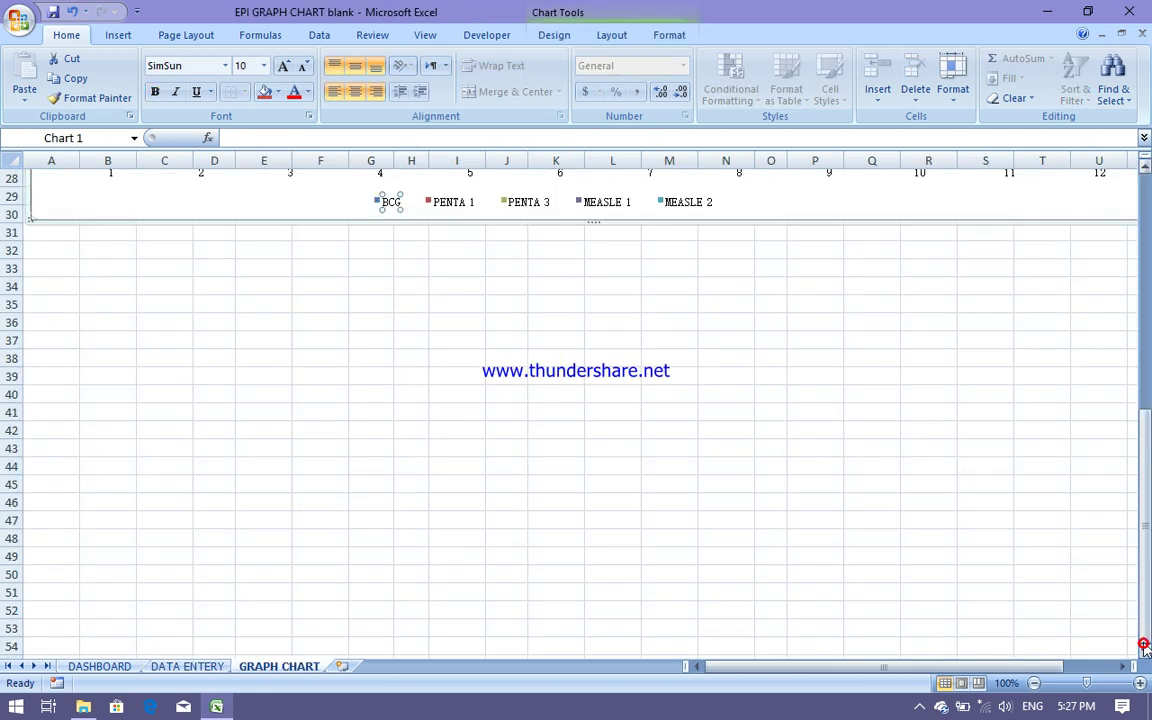
pyautogui.moveTo(1141, 602); pyautogui.dragTo(1133, 460)
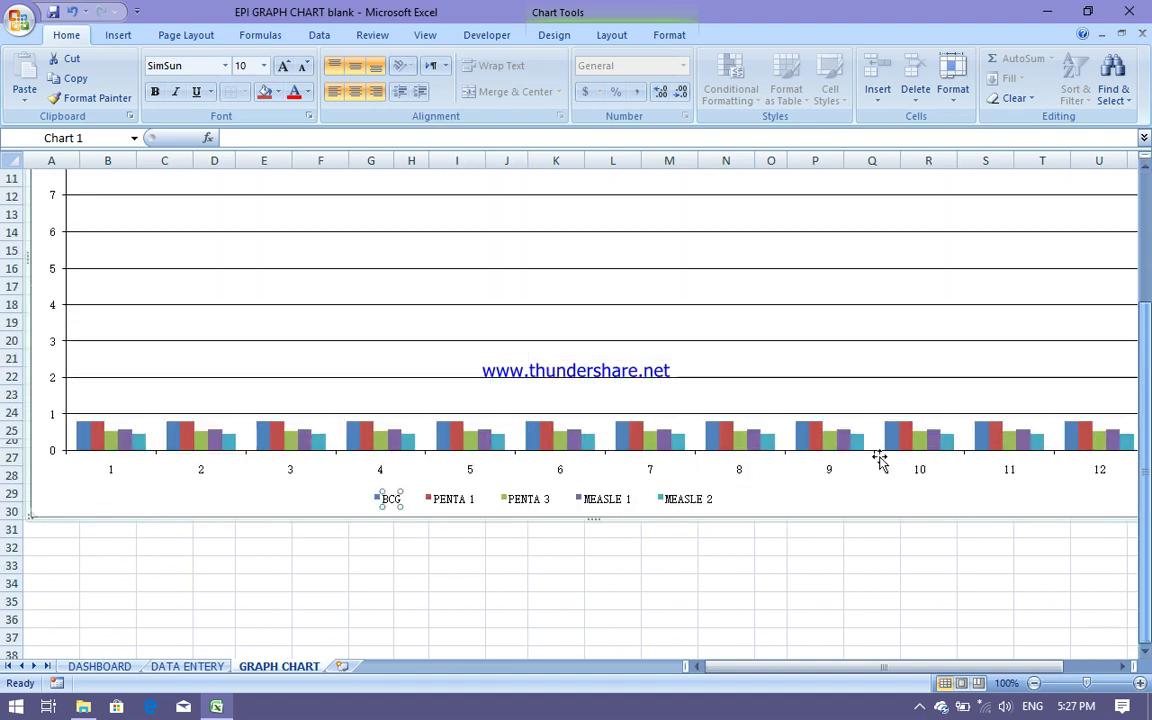
pyautogui.click(476, 545)
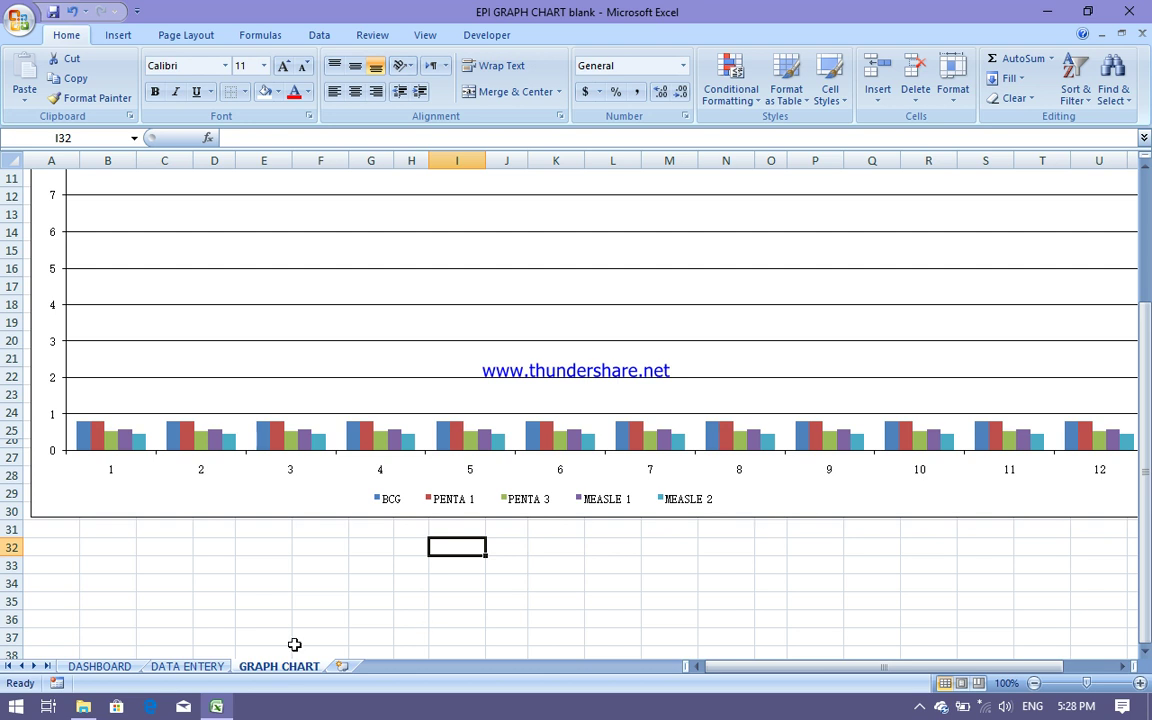
# On the DATA ENTERY sheet, enter the February figures 45 for BCG and 50 for Penta 1
pyautogui.click(195, 666)
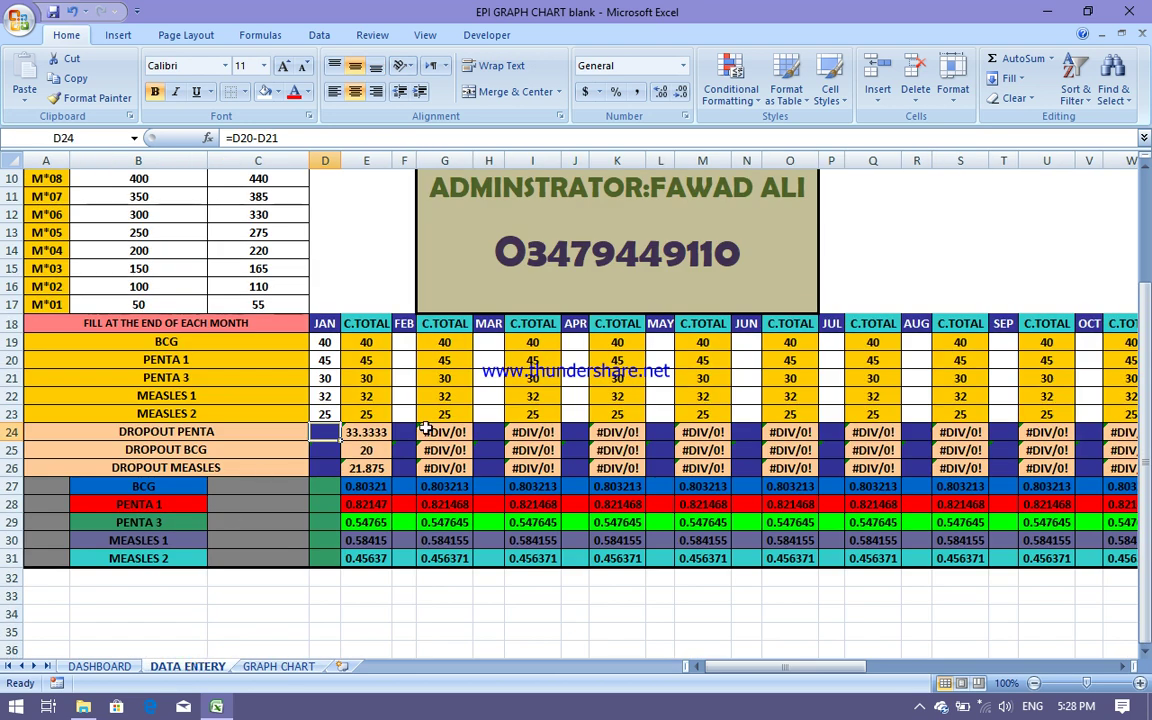
pyautogui.click(404, 344)
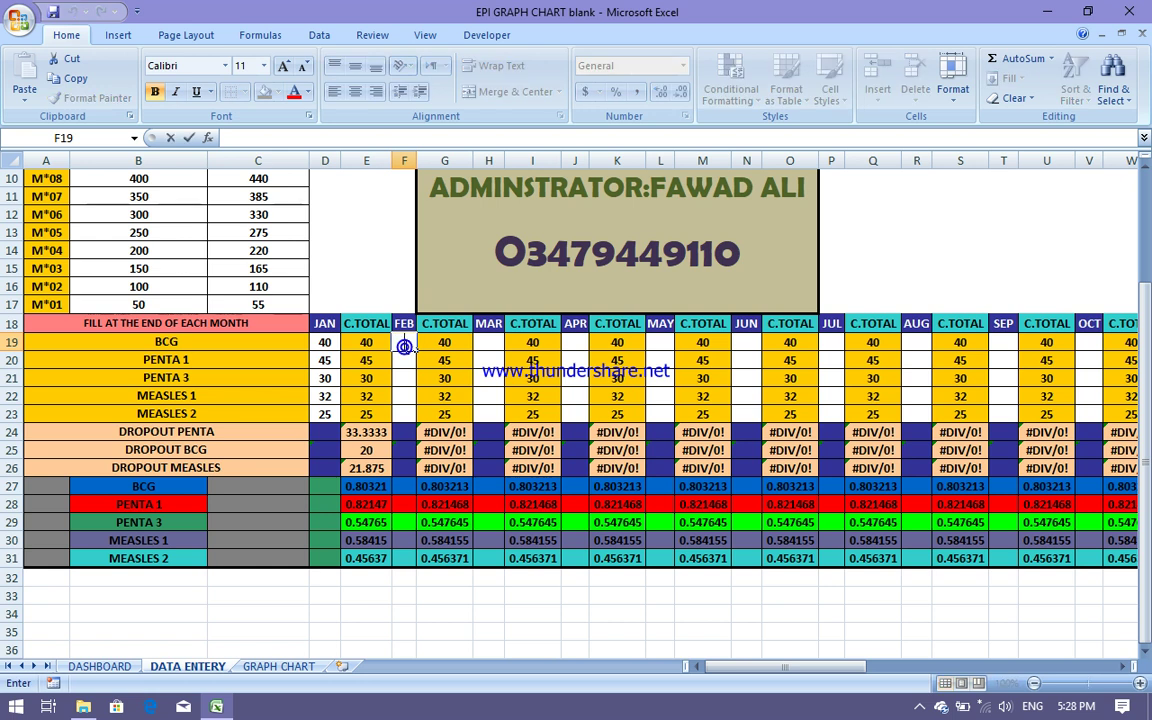
pyautogui.write('45')
pyautogui.press('Return')
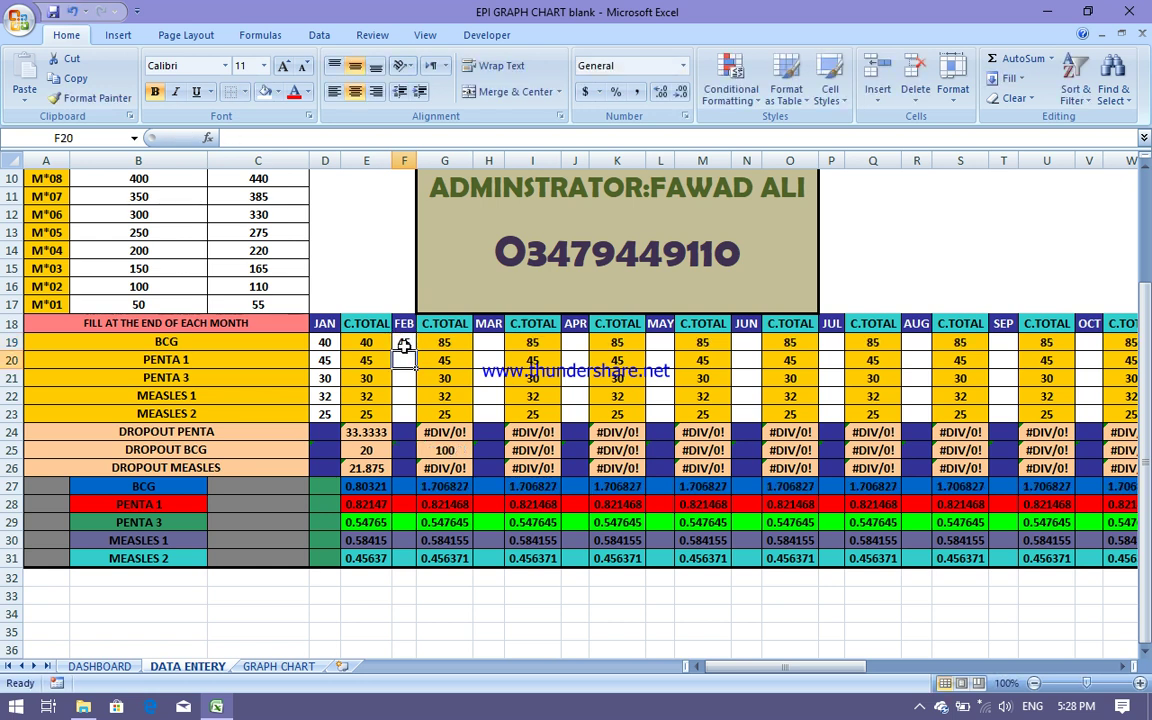
pyautogui.write('50')
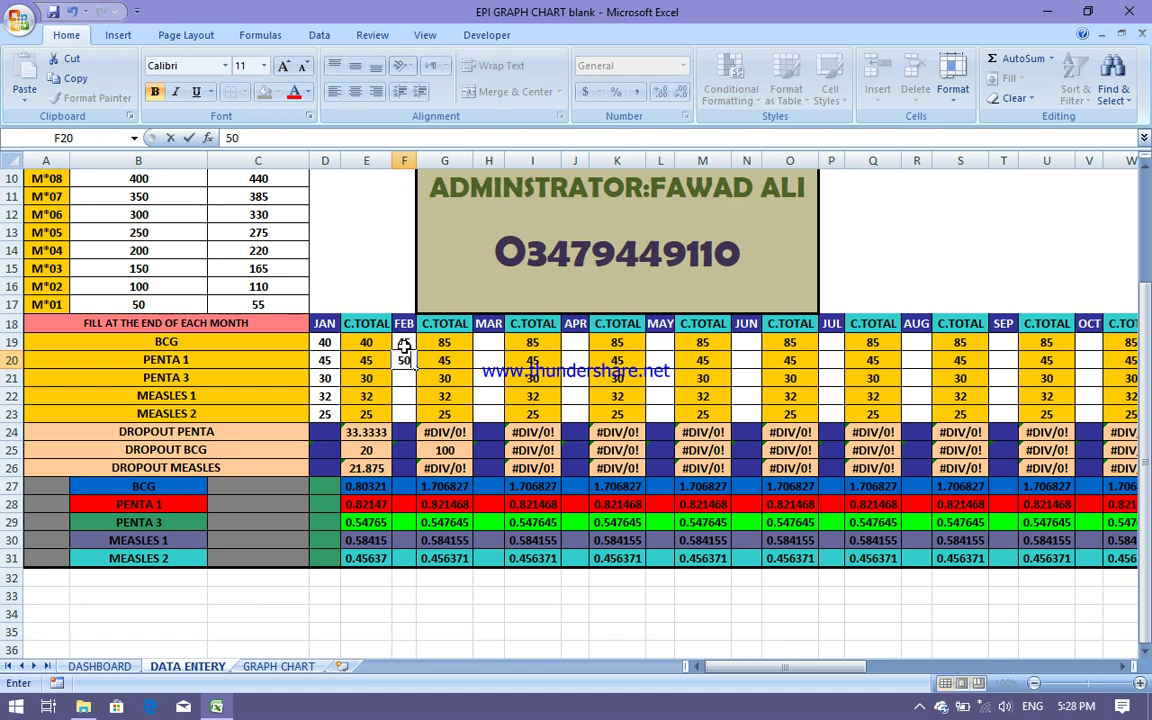
pyautogui.press('Return')
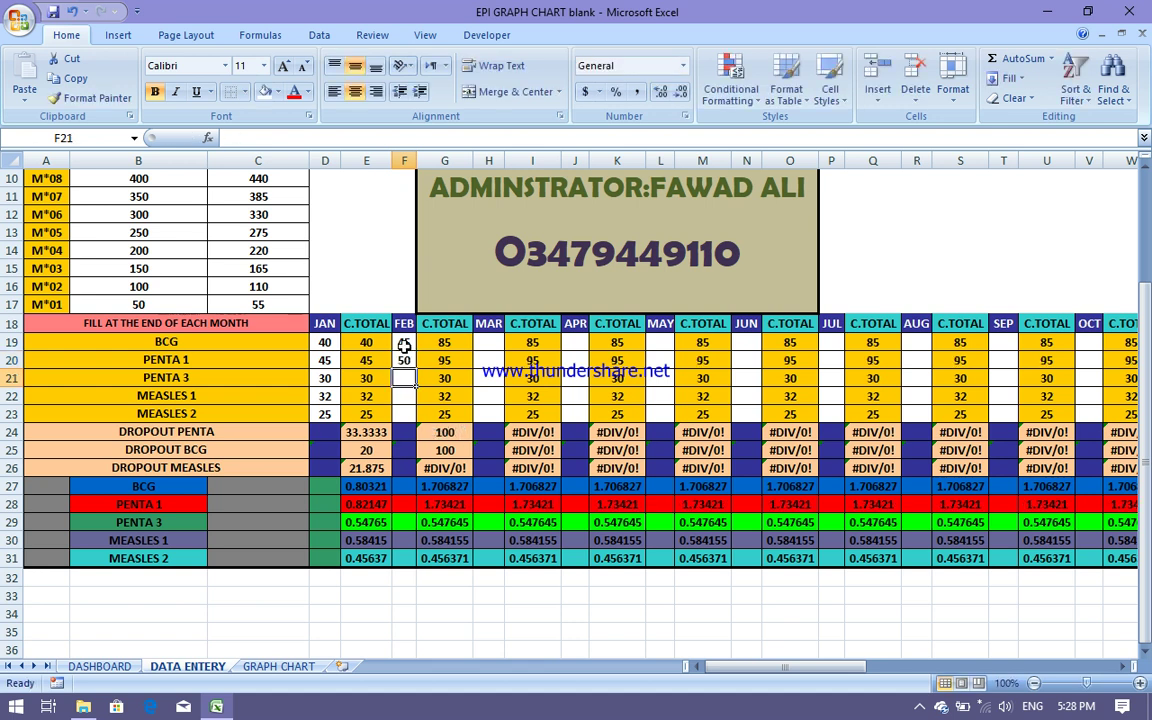
# Fill in the remaining February figures: Penta 3 45, Measles 1 45 and Measles 2 34
pyautogui.write('45')
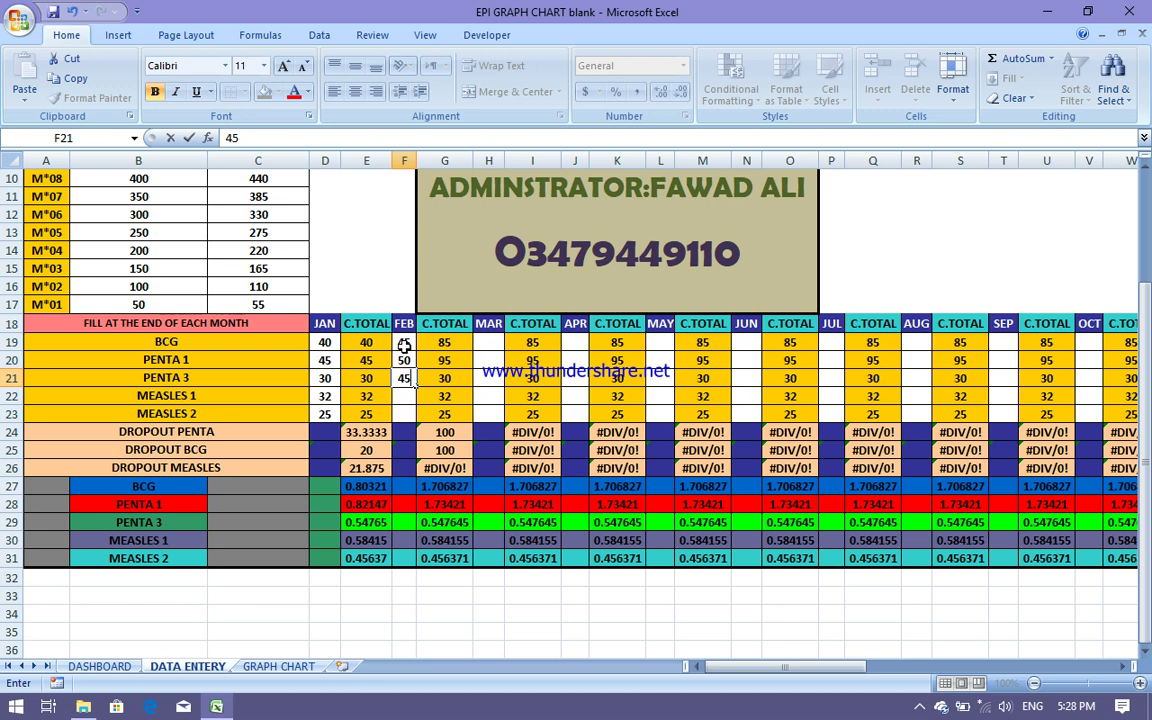
pyautogui.press('Return')
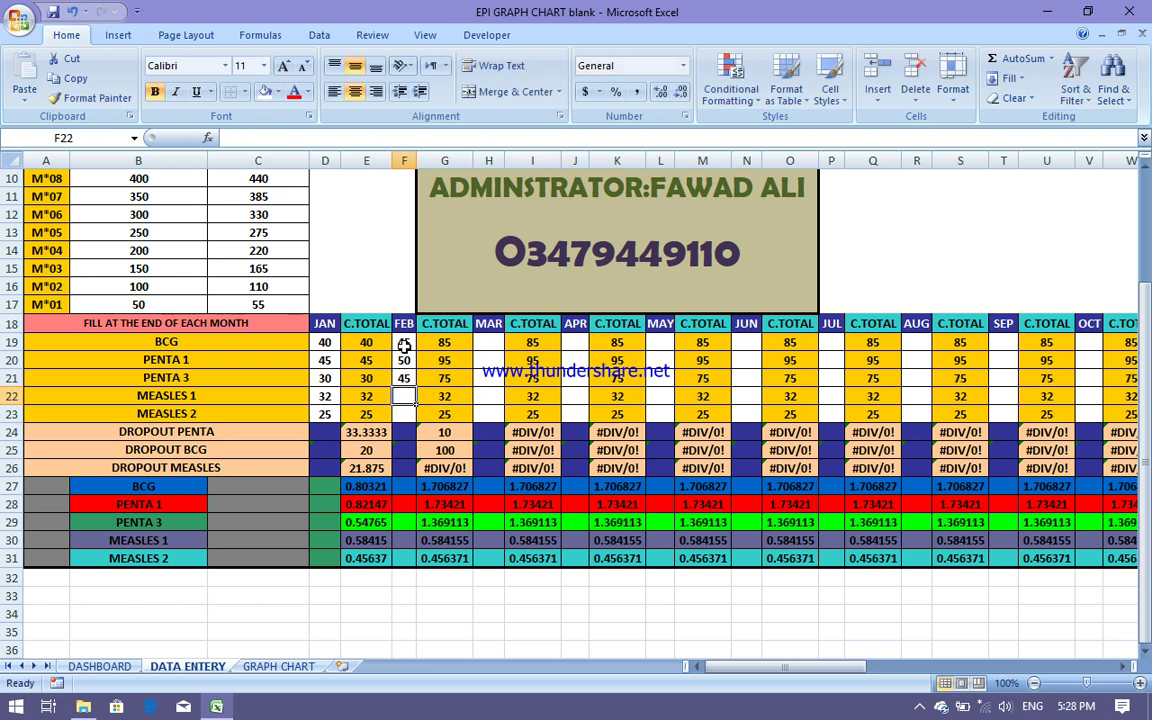
pyautogui.write('4')
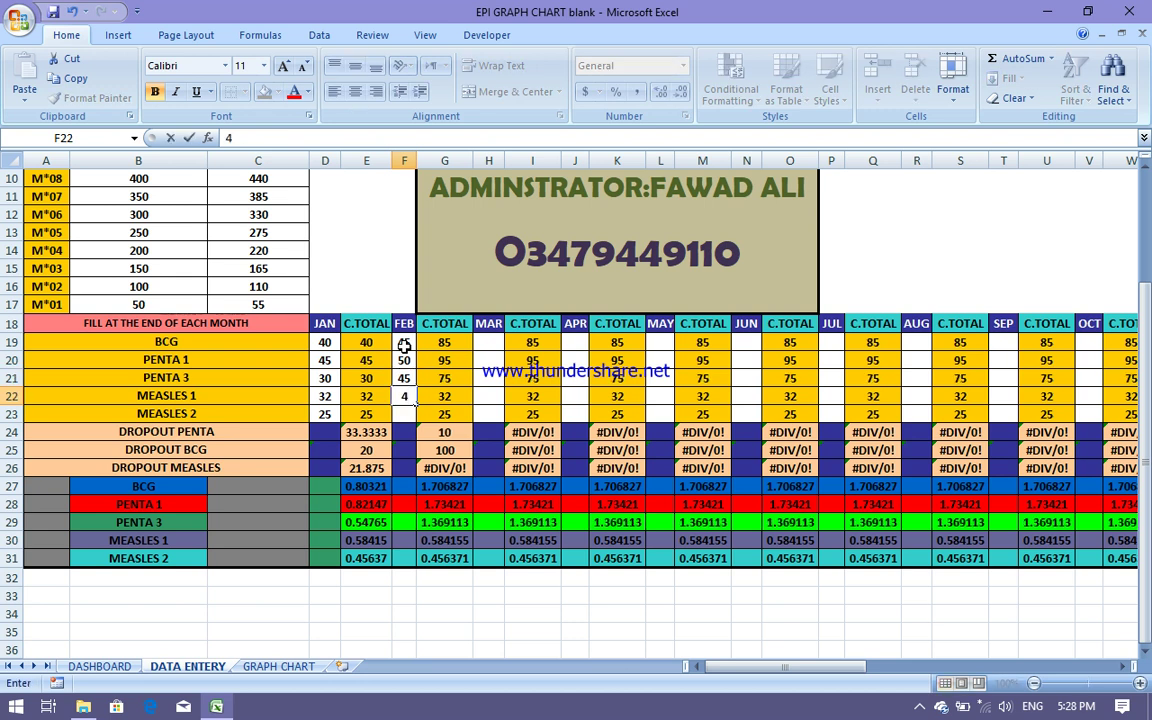
pyautogui.write('5')
pyautogui.press('Return')
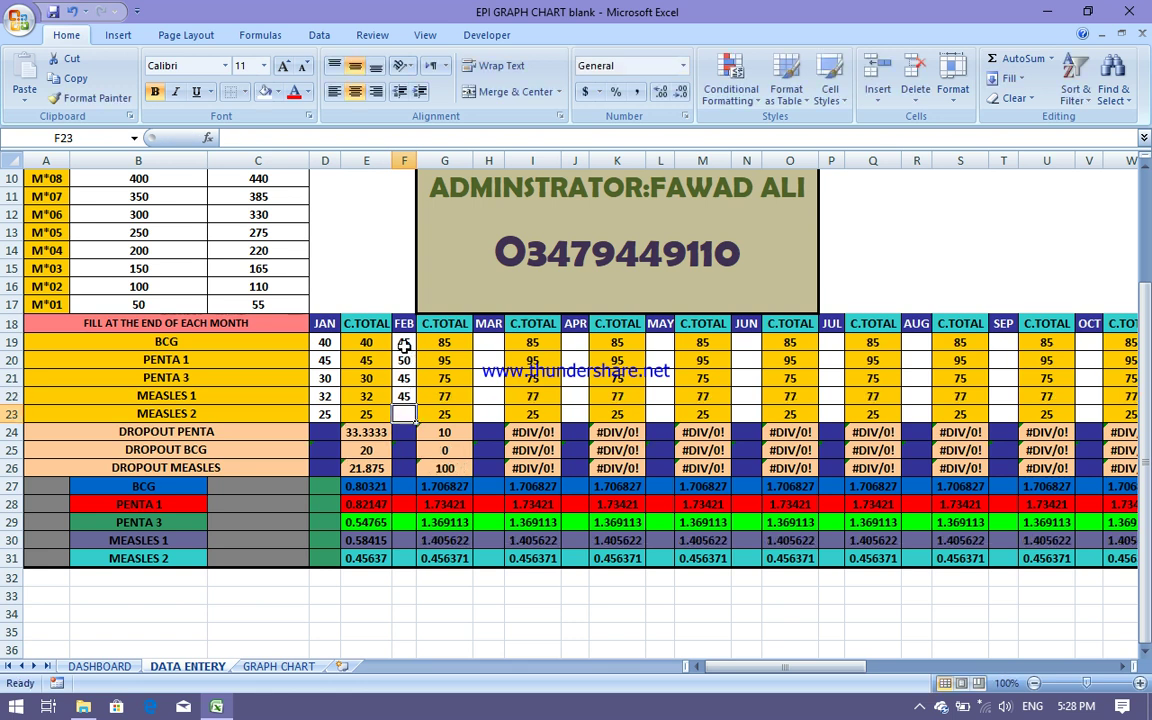
pyautogui.write('34')
pyautogui.hotkey('ctrl', 'Return')
# Examine the February cumulative total formulas from the BCG row through the Measles 2 row
pyautogui.press('Up')
pyautogui.press('Up')
pyautogui.press('Up')
pyautogui.press('Up')
pyautogui.press('Right')
pyautogui.press('Right')
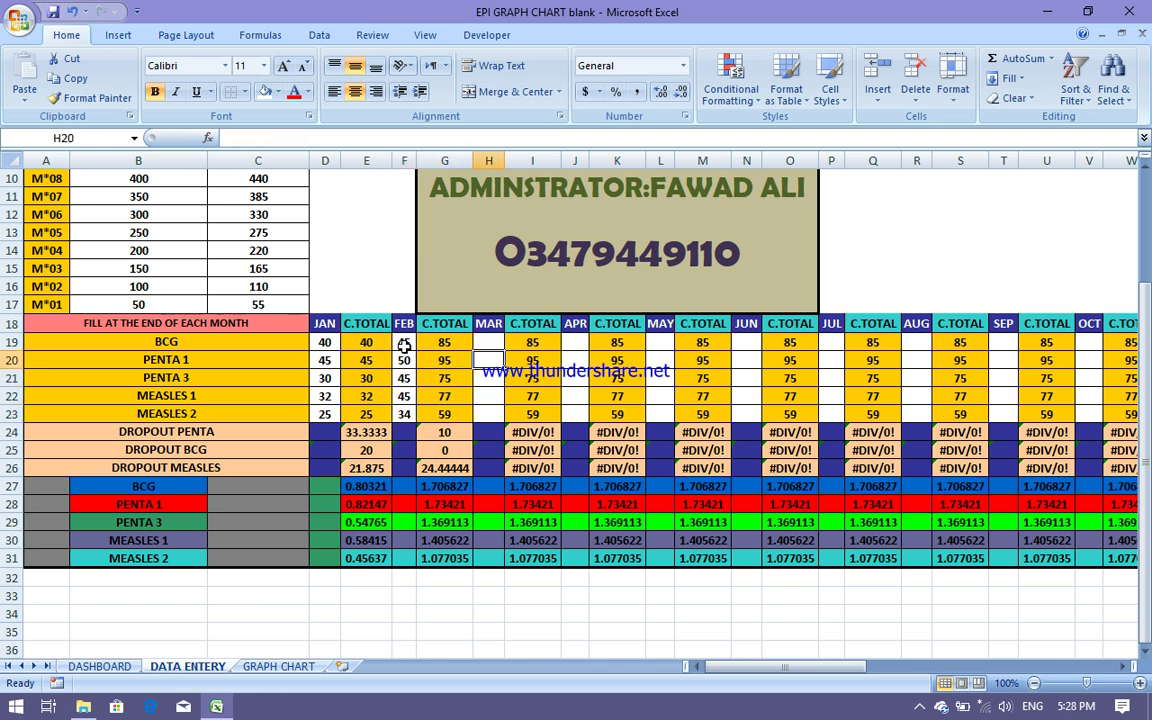
pyautogui.press('Left')
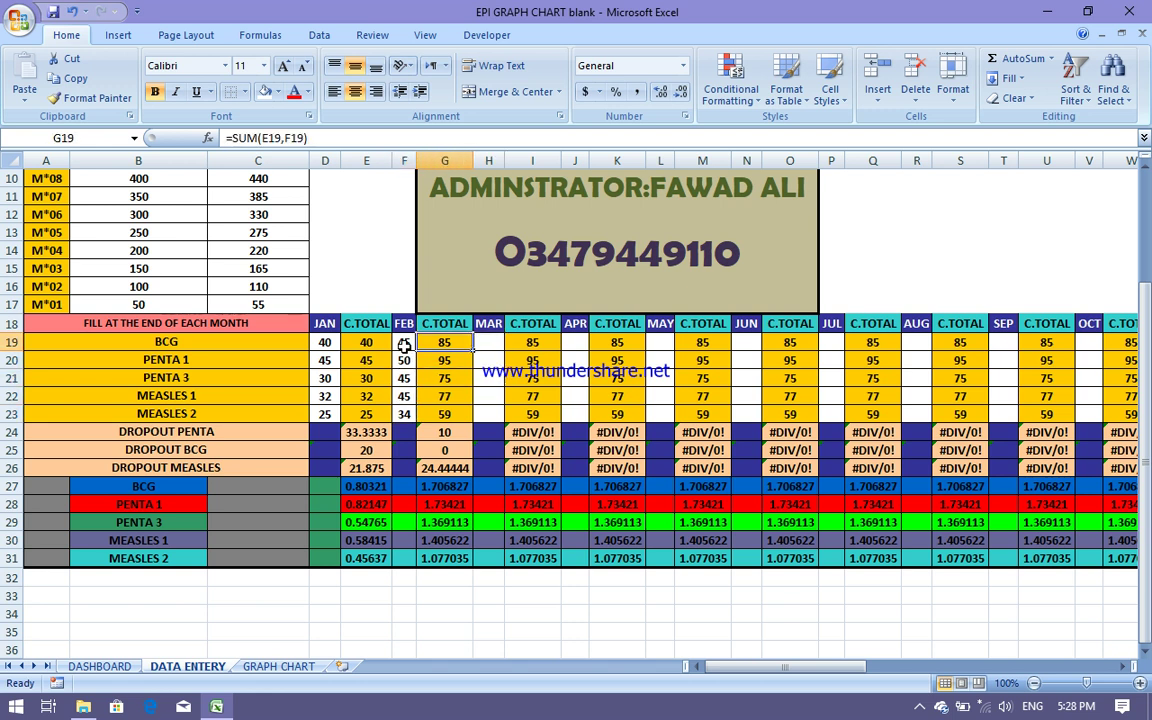
pyautogui.press('Down')
pyautogui.press('Down')
pyautogui.press('Down')
pyautogui.press('Down')
# Examine the February formulas in the Penta, BCG and Measles dropout rows and the blue BCG row beneath them
pyautogui.press('Down')
pyautogui.press('Up')
pyautogui.press('Down')
pyautogui.press('Down')
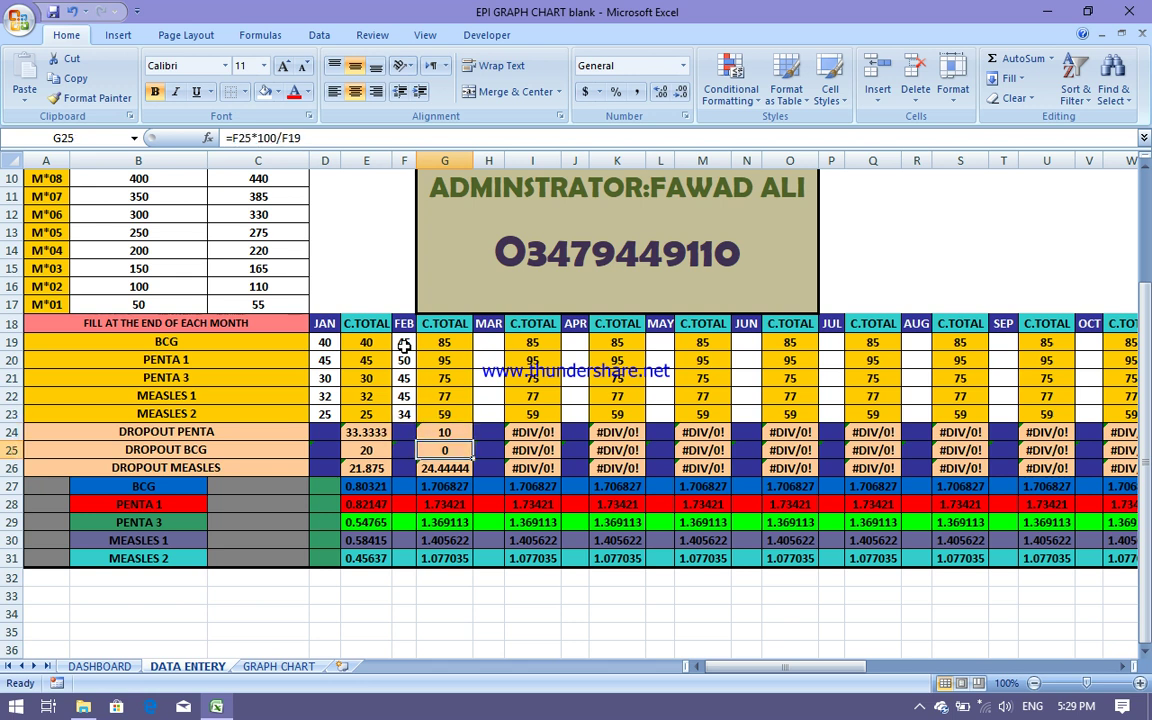
pyautogui.press('Down')
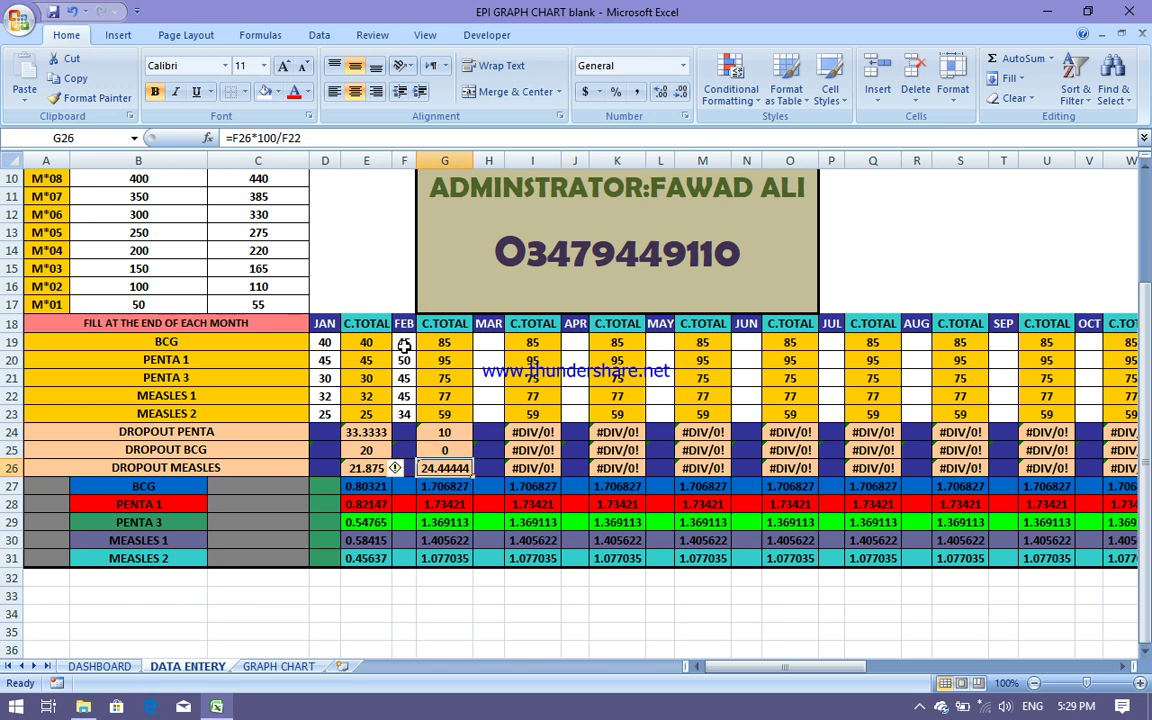
pyautogui.press('Up')
pyautogui.press('Up')
pyautogui.press('Down')
pyautogui.press('Down')
pyautogui.press('Down')
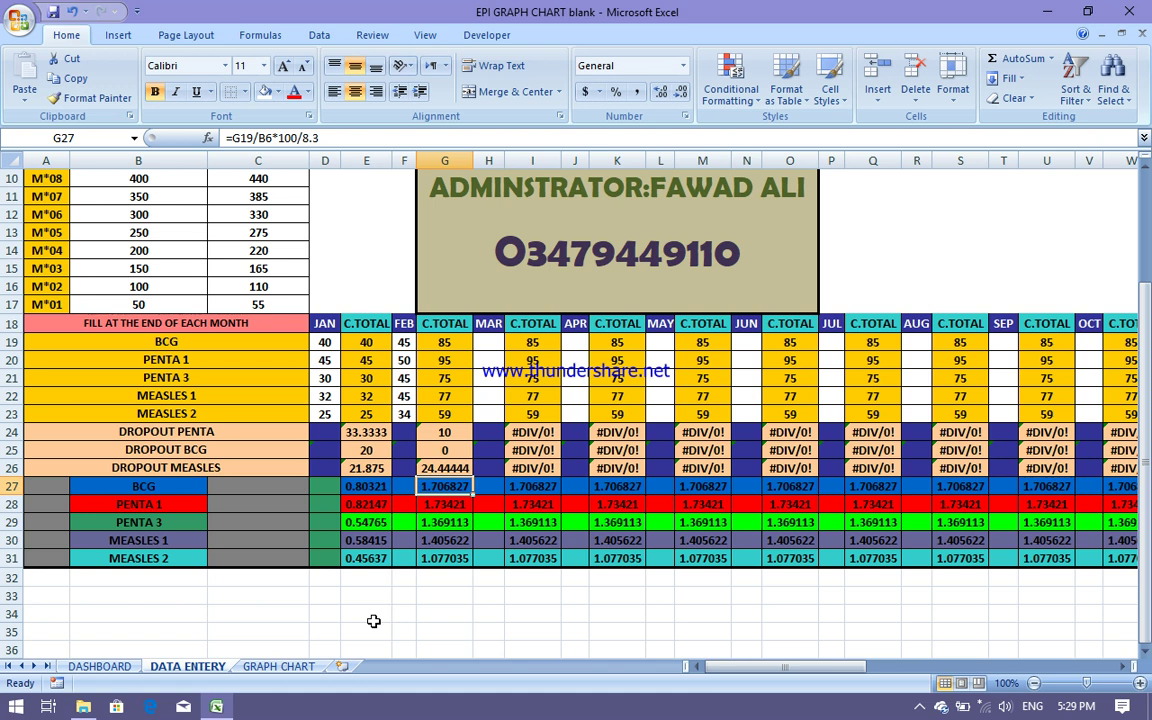
# View the February bars on the GRAPH CHART sheet, and return to cell A1 of the DATA ENTERY sheet
pyautogui.click(279, 666)
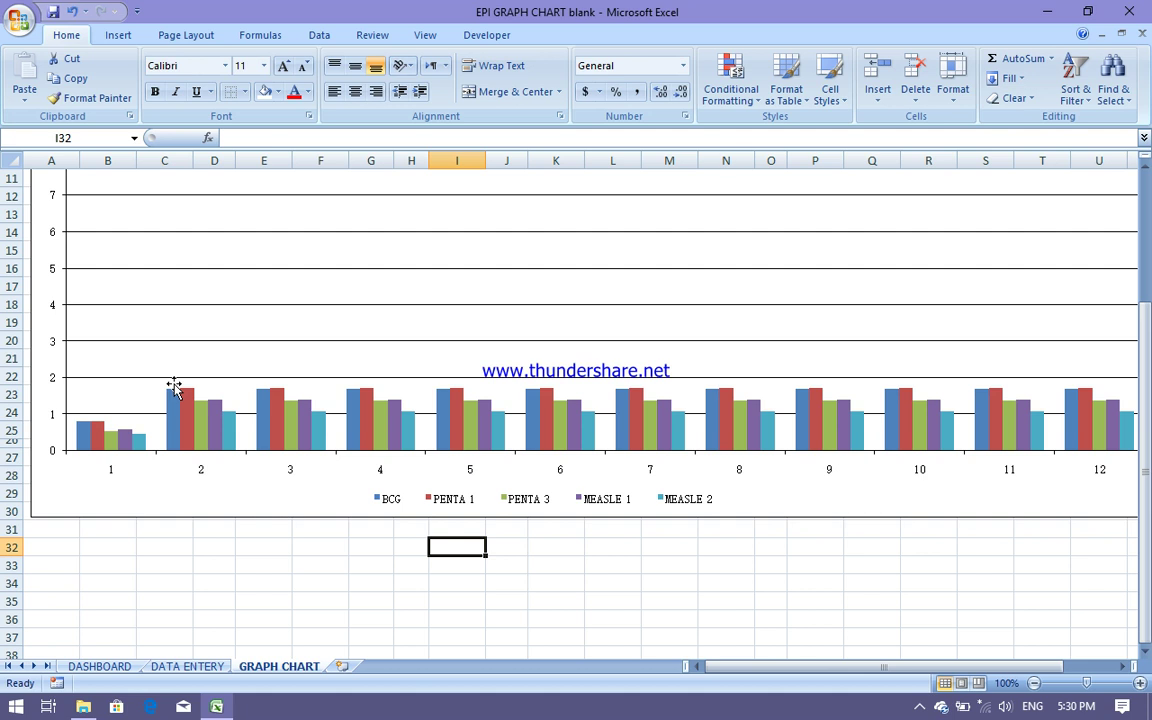
pyautogui.click(187, 665)
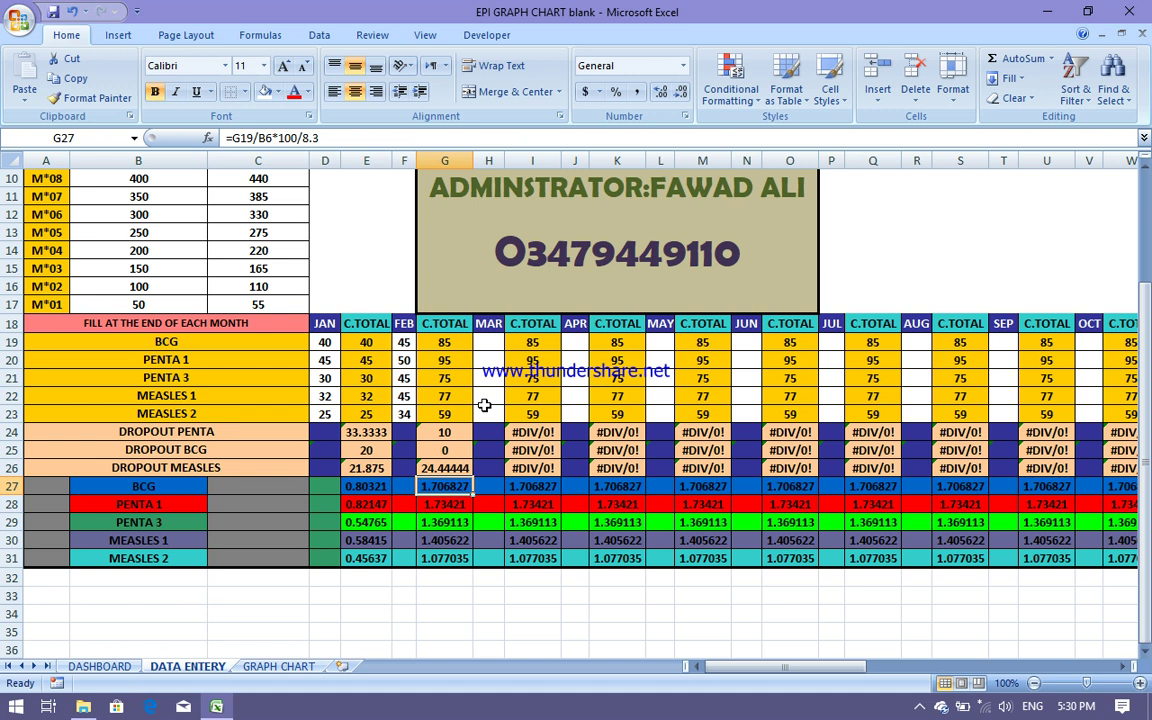
pyautogui.press('Up')
pyautogui.press('Up')
pyautogui.press('Up')
pyautogui.press('Up')
pyautogui.press('Up')
pyautogui.press('Up')
pyautogui.press('Up')
pyautogui.press('Up')
pyautogui.press('Up')
pyautogui.press('Up')
pyautogui.press('Up')
pyautogui.press('Up')
pyautogui.press('Up')
pyautogui.press('Up')
pyautogui.press('Up')
pyautogui.press('Up')
pyautogui.press('Up')
pyautogui.press('Up')
pyautogui.press('Up')
pyautogui.press('Up')
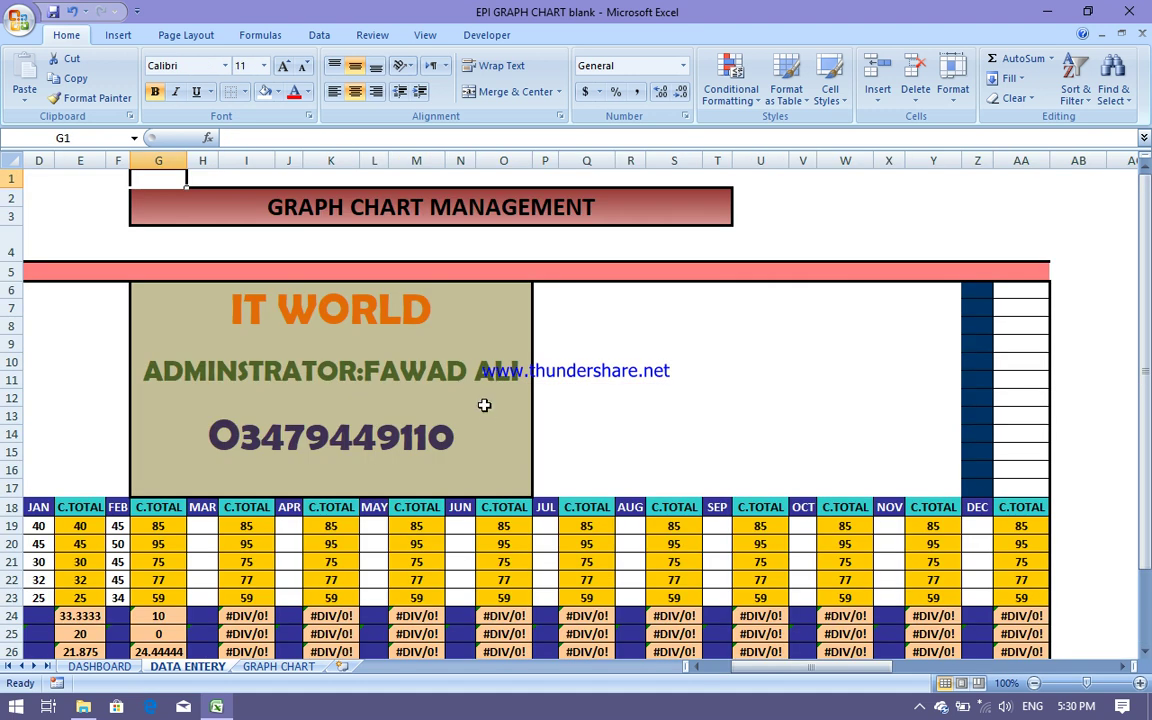
pyautogui.press('Left')
pyautogui.press('Left')
pyautogui.press('Left')
pyautogui.press('Left')
pyautogui.press('Left')
pyautogui.press('Left')
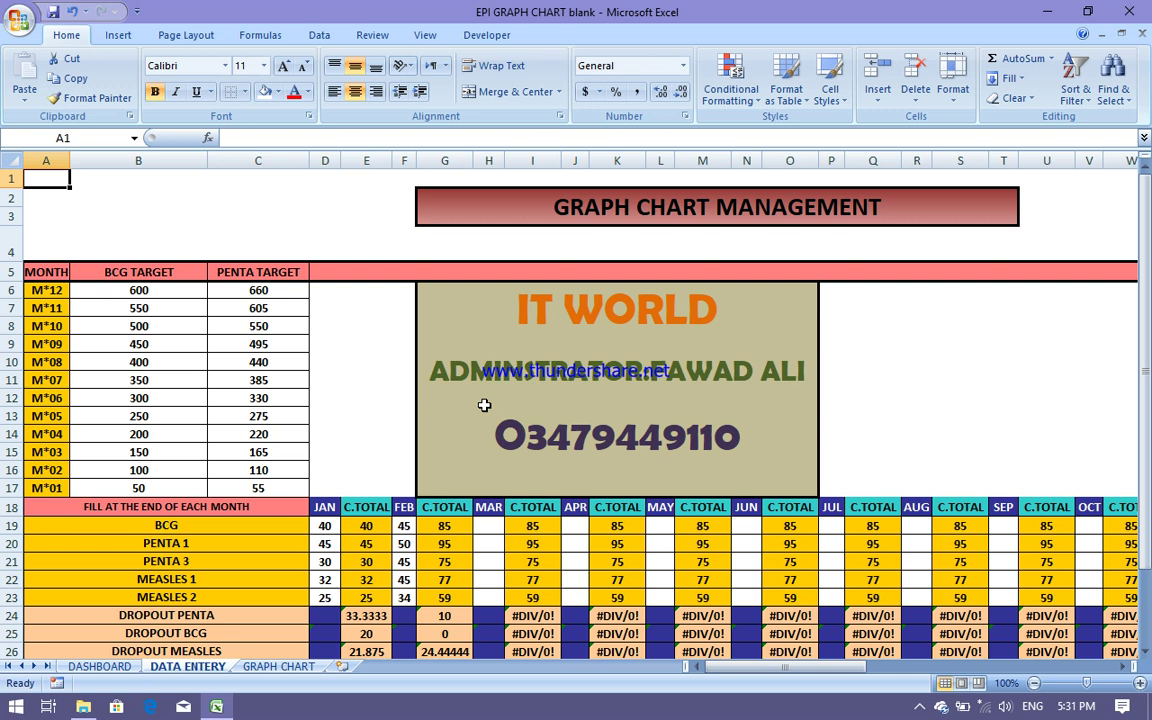
pyautogui.click(921, 707)
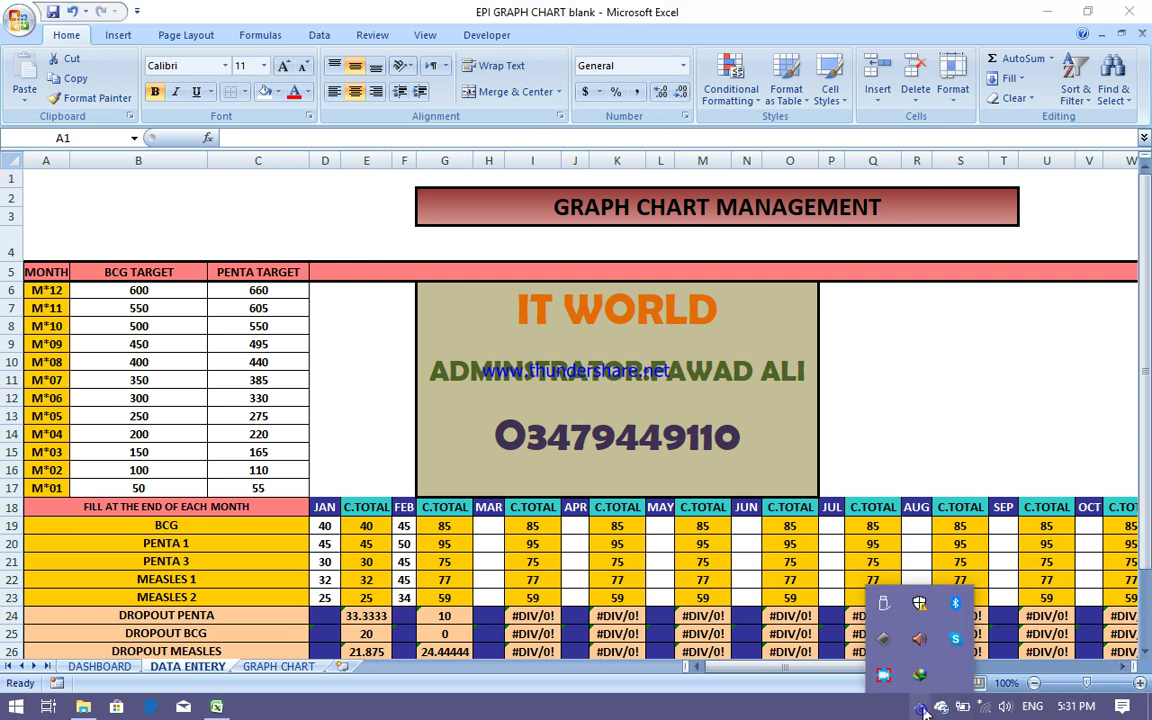